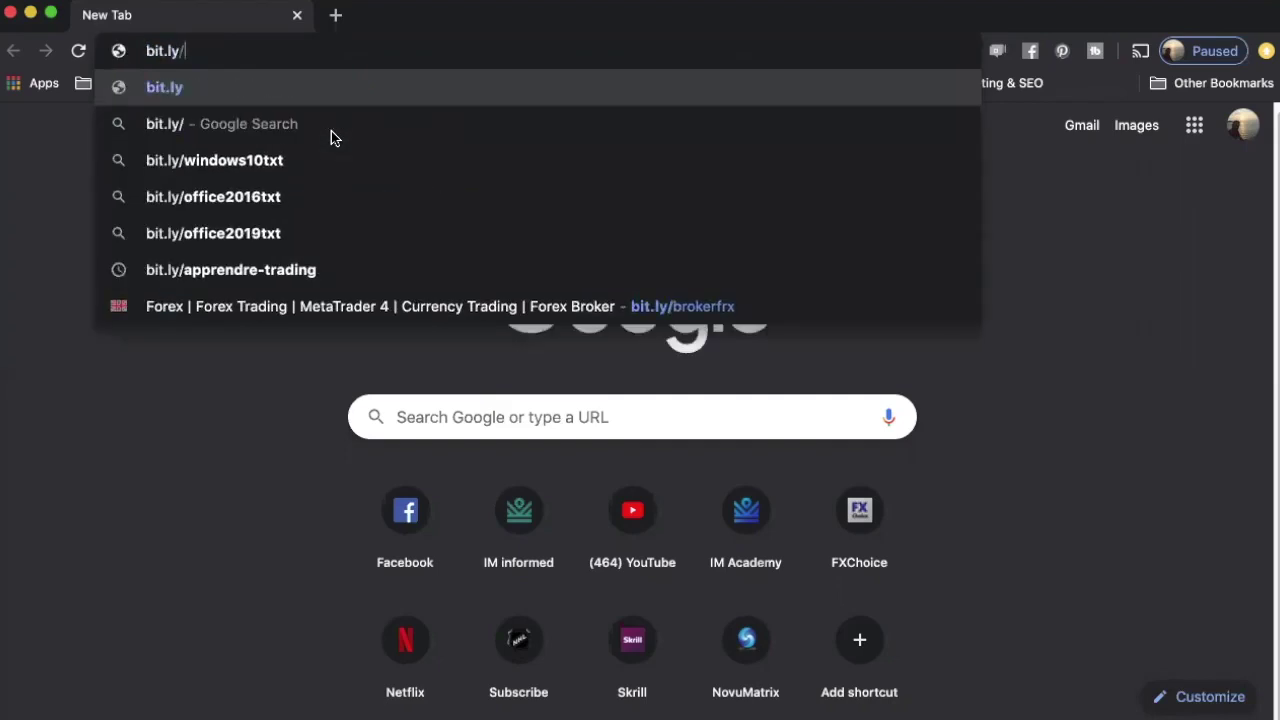
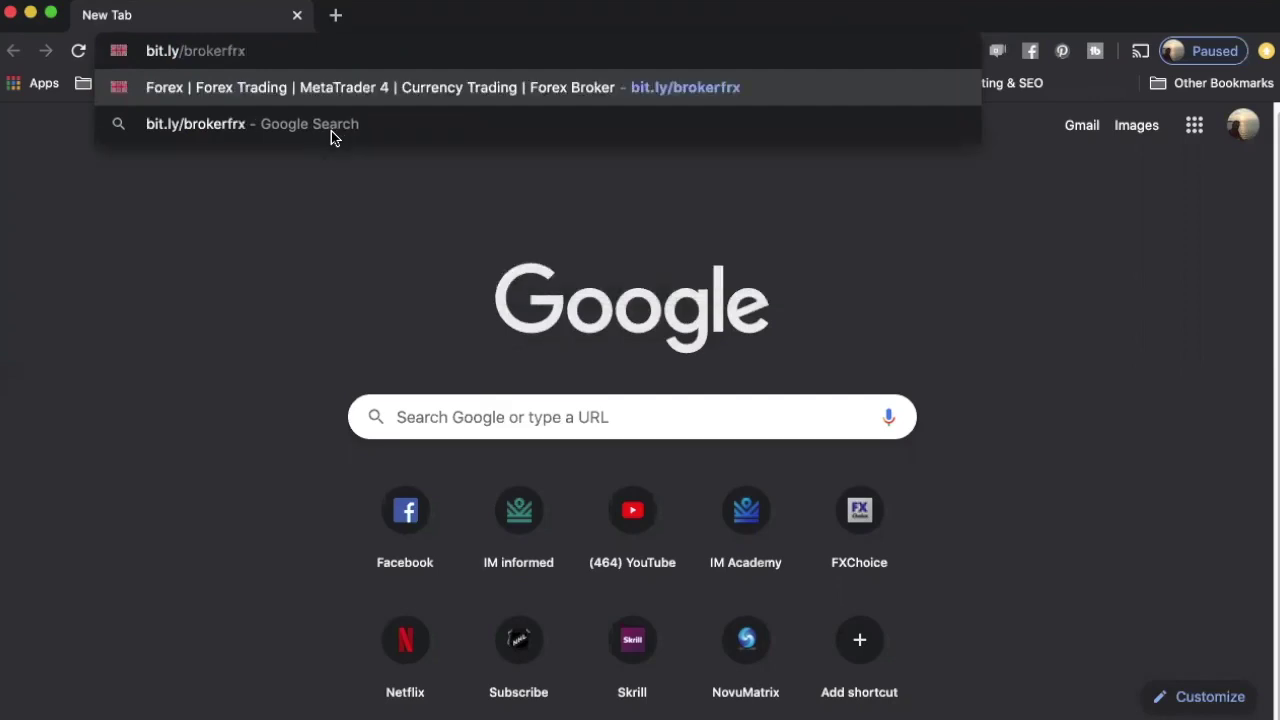
key(Return)
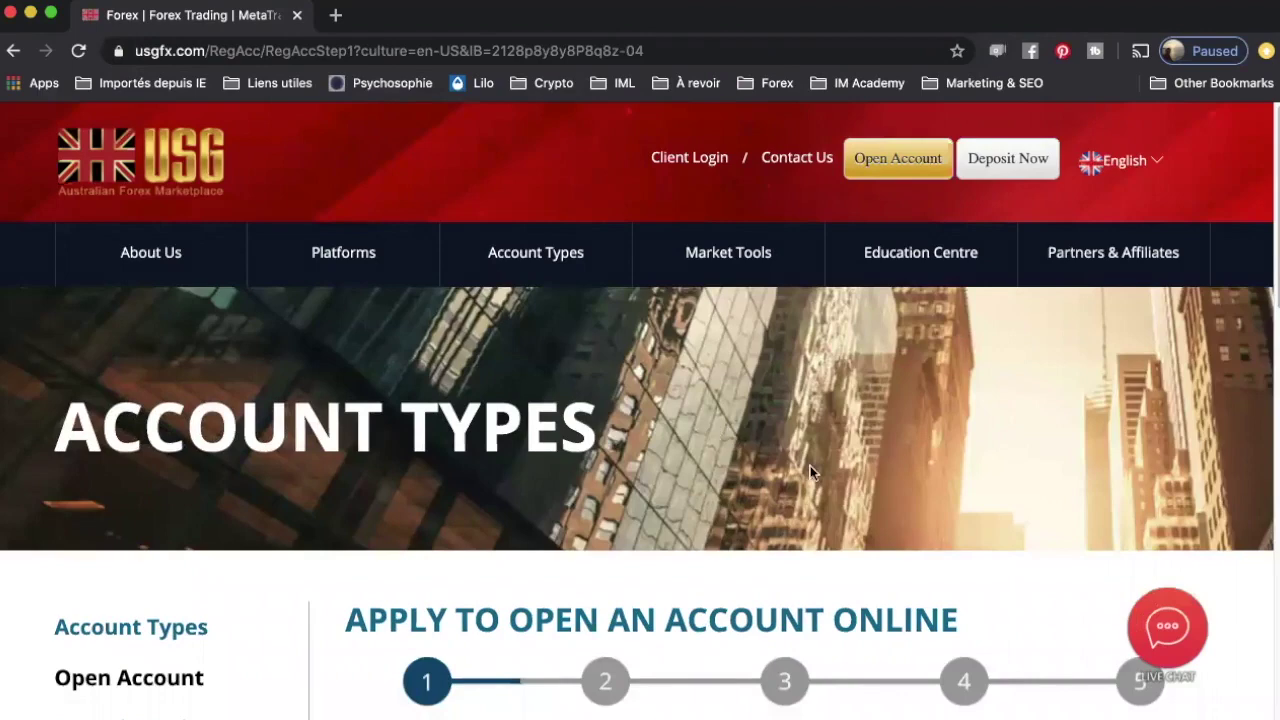
Step: Enter the applicant's first name and surname, and choose Canada as nationality
scroll(520, 360, down, 2)
scroll(469, 332, up, 2)
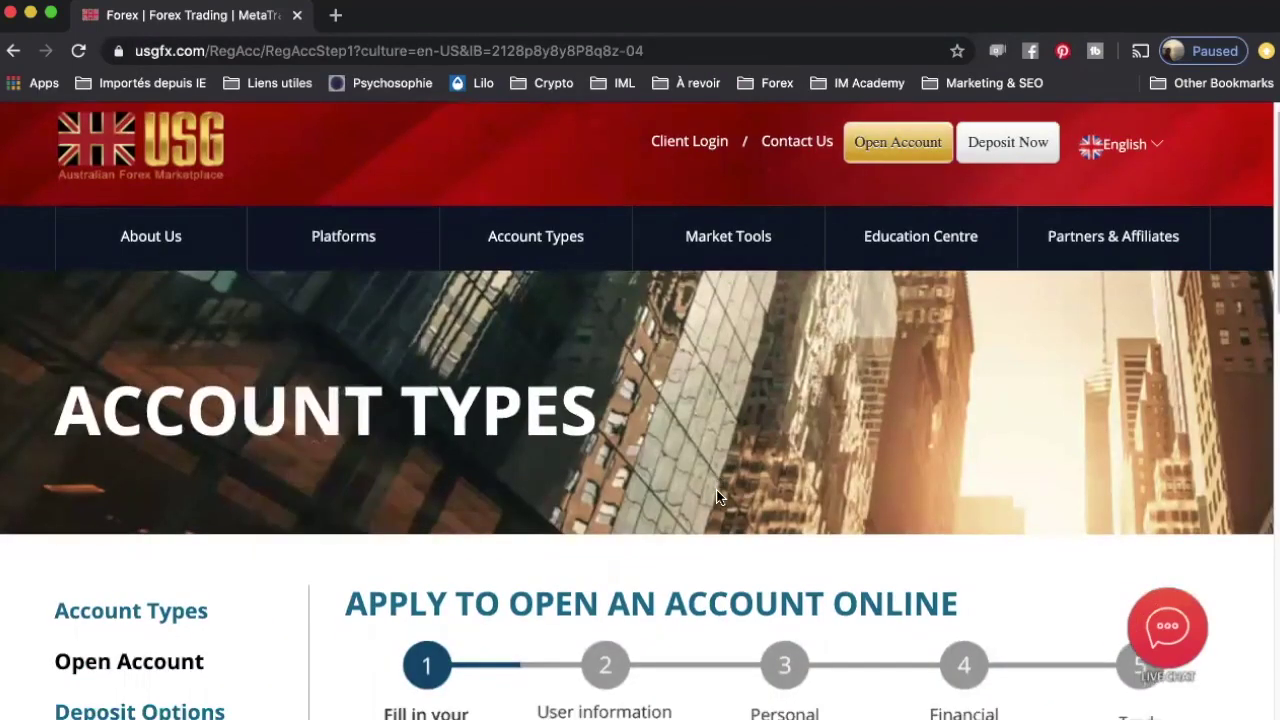
scroll(725, 500, down, 2)
scroll(716, 500, down, 10)
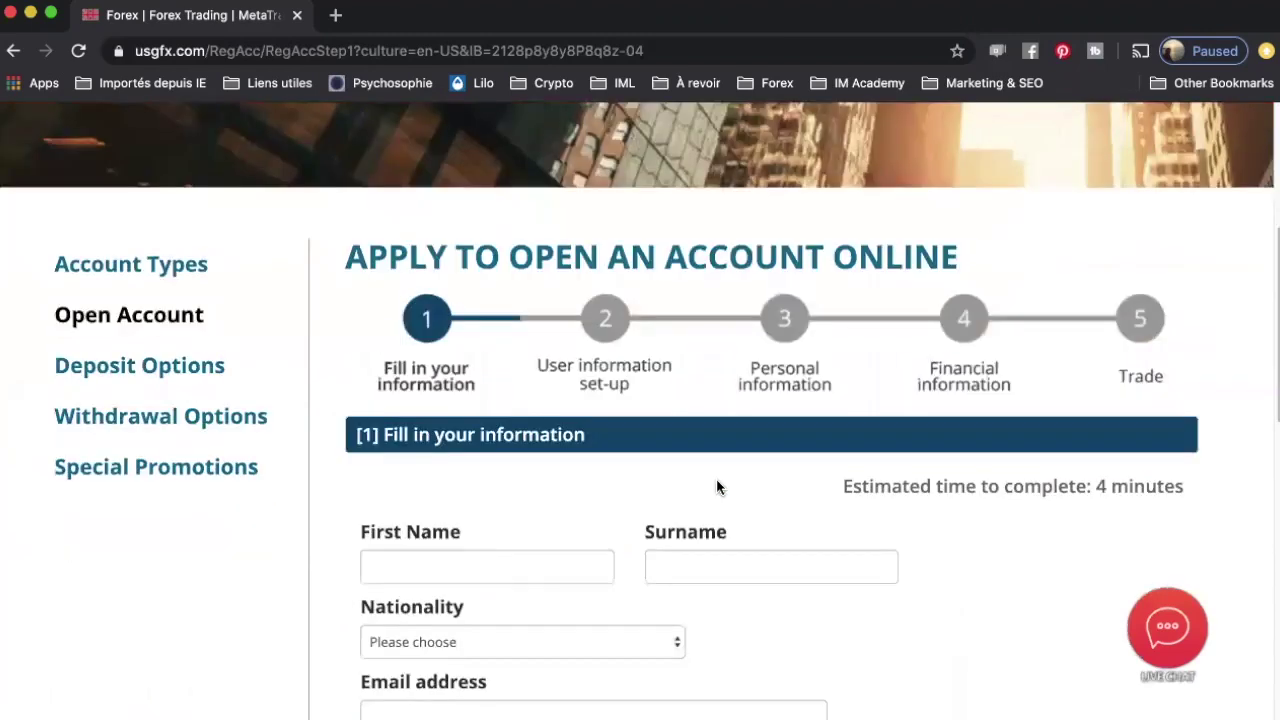
click(605, 334)
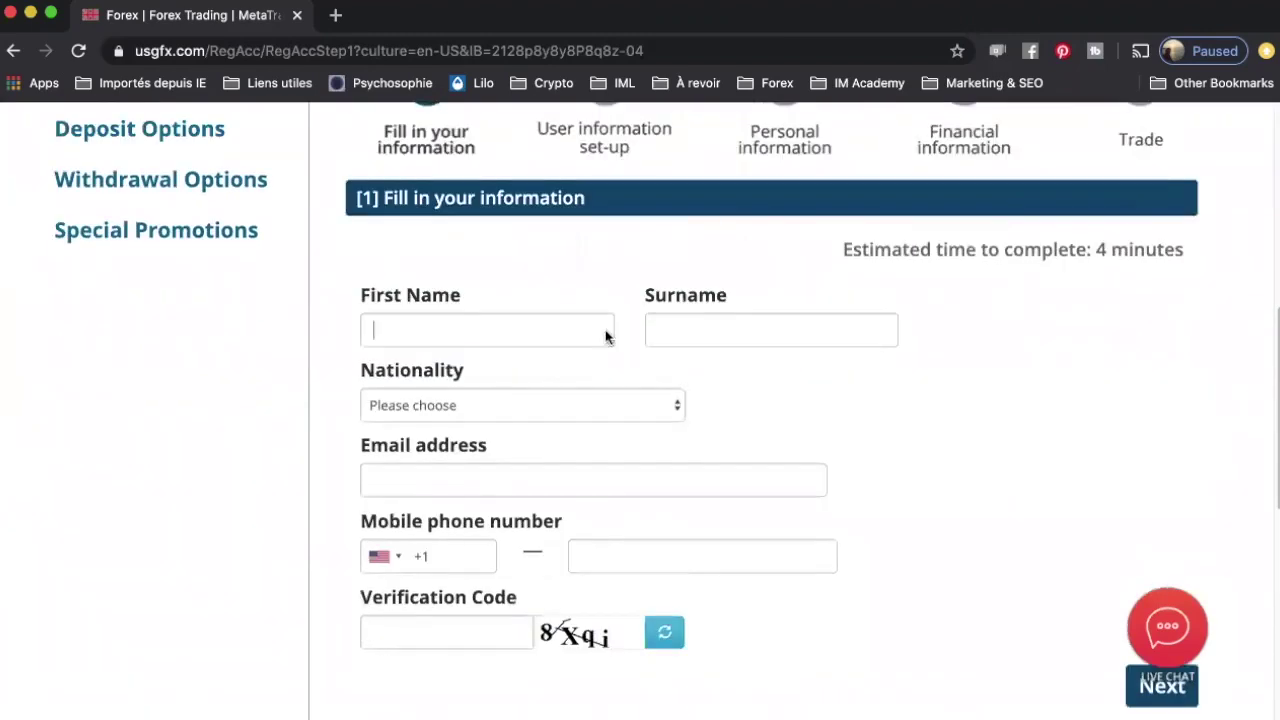
key(Tab)
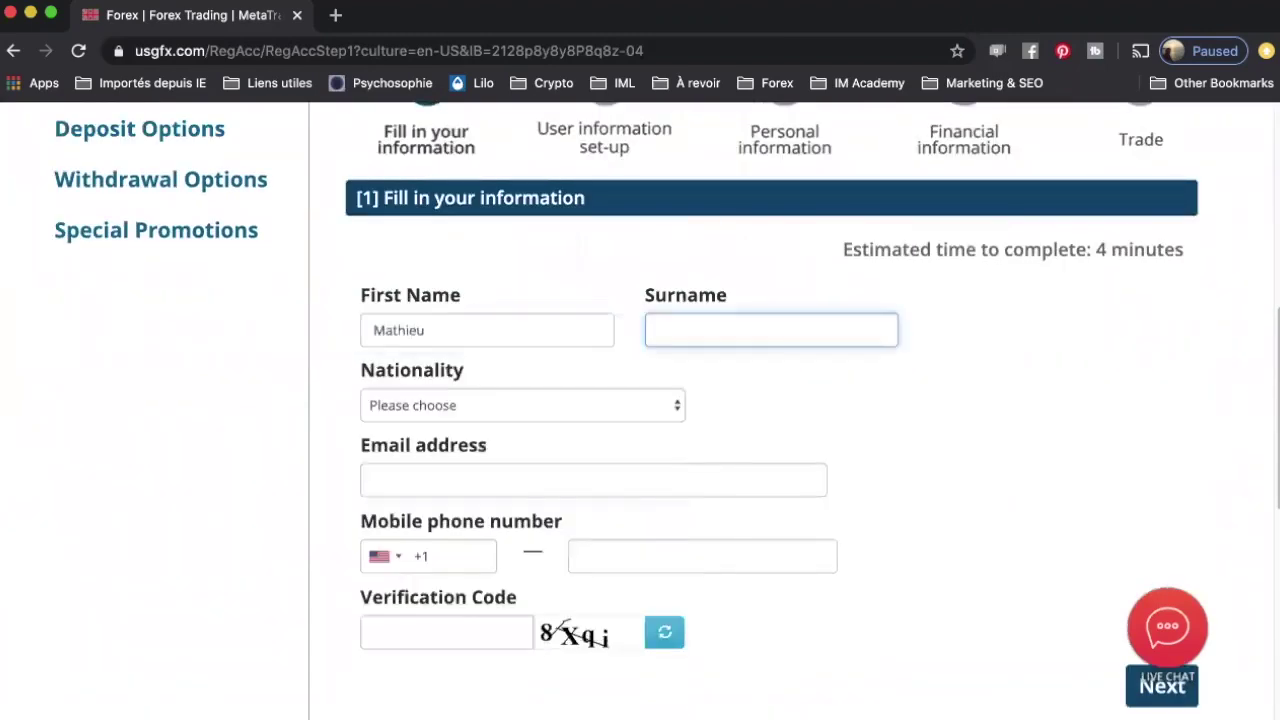
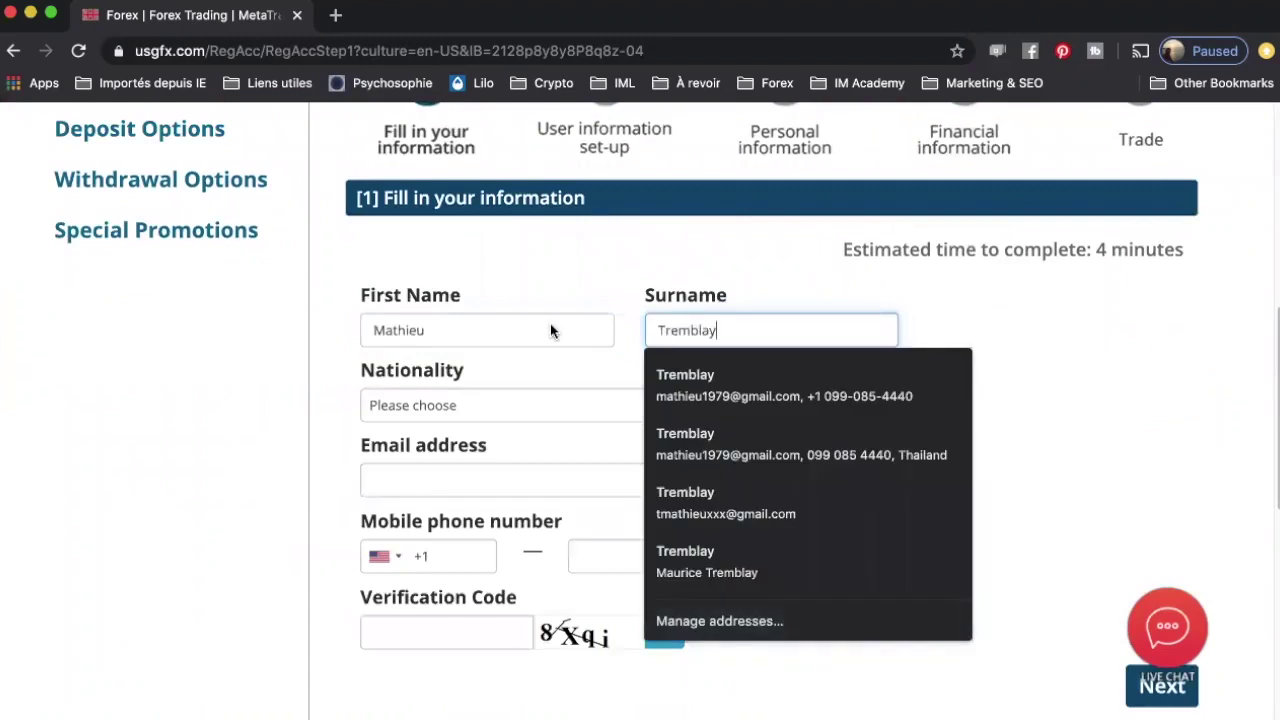
click(435, 405)
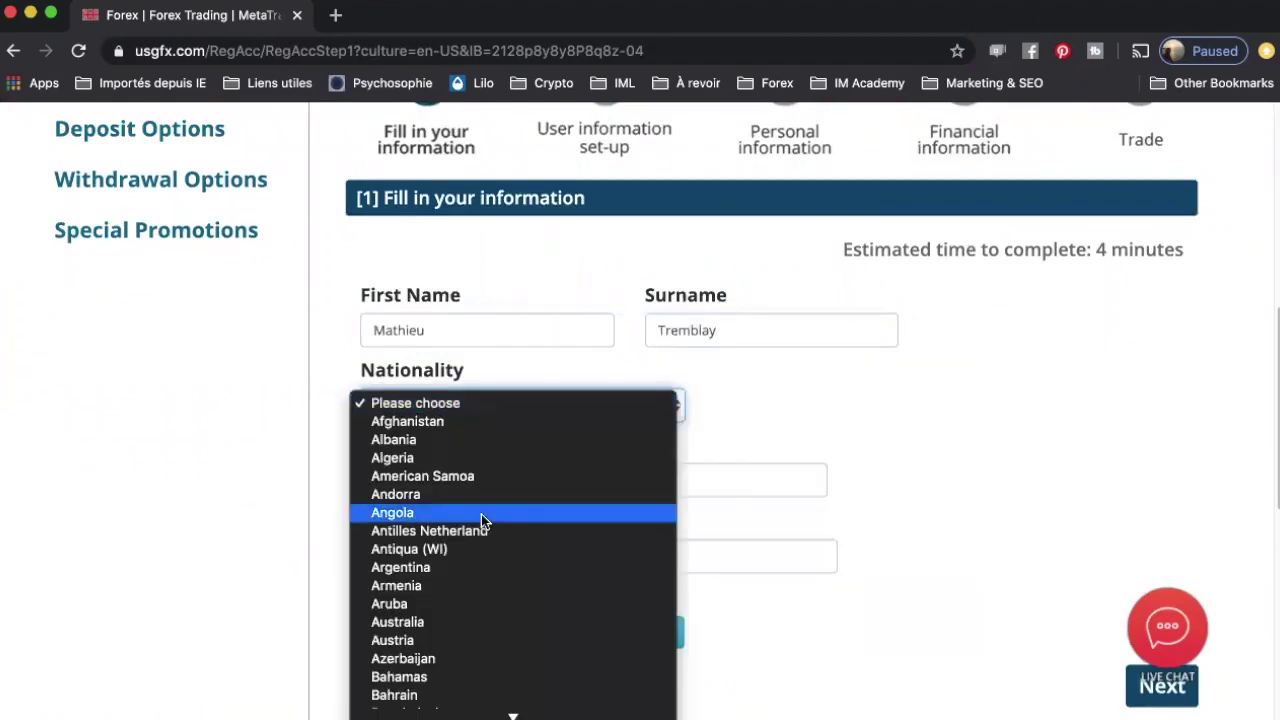
key(c)
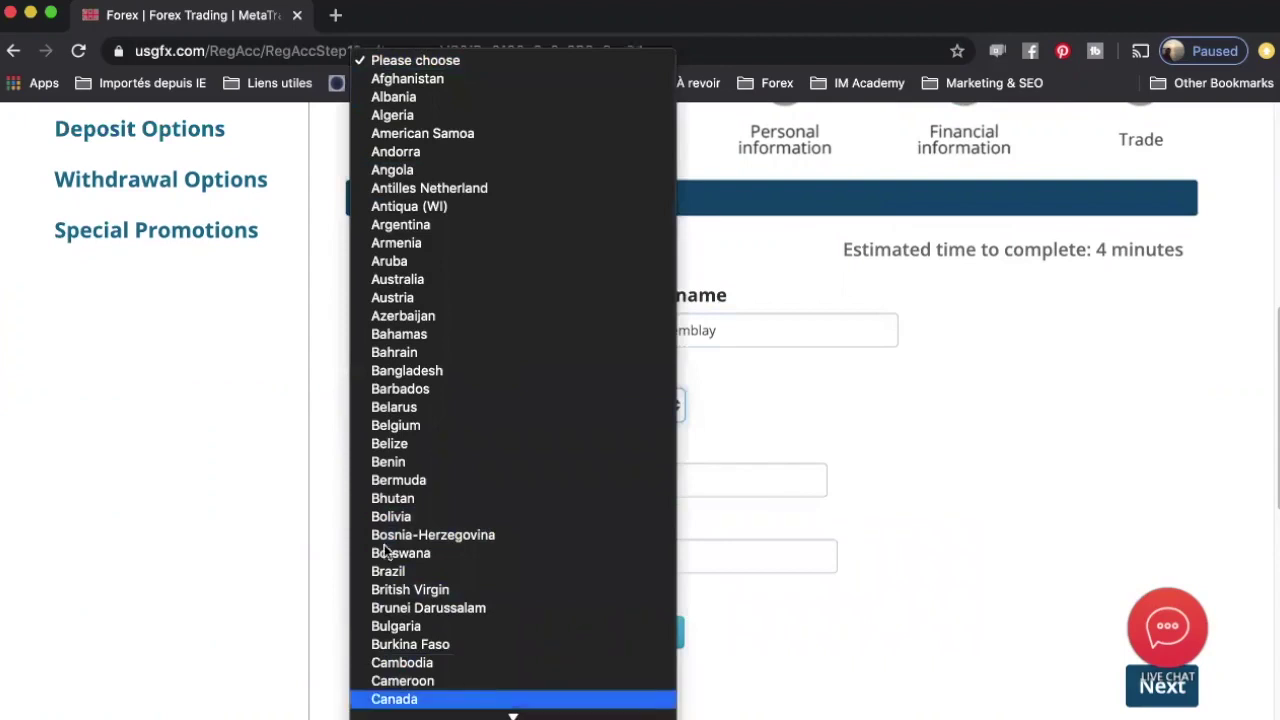
key(Return)
Step: Enter the verification code and submit the first application step
scroll(500, 300, down, 10)
click(474, 176)
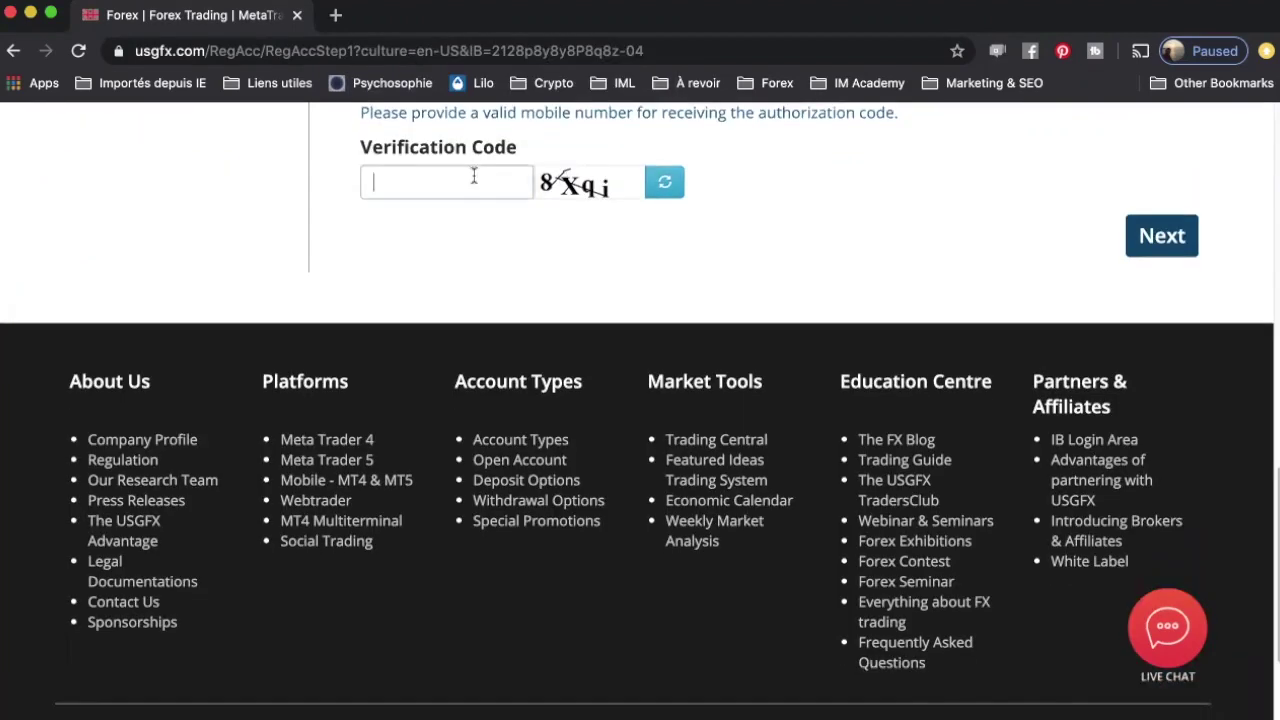
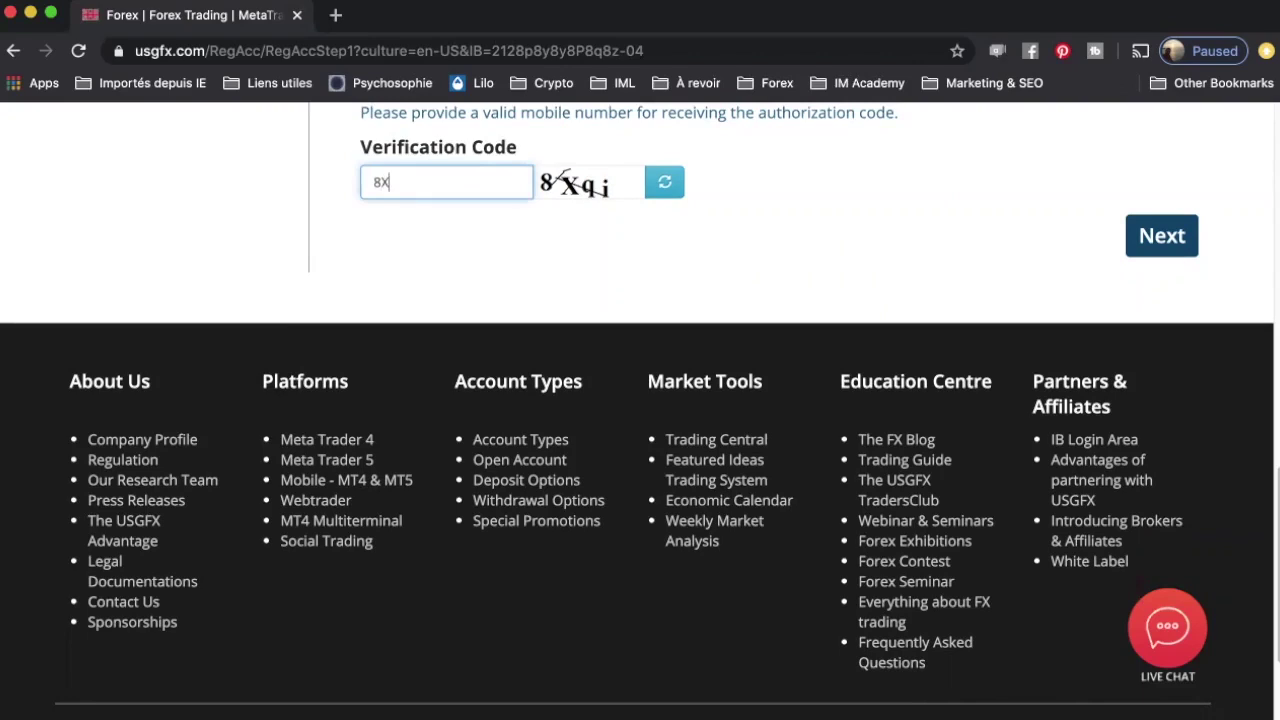
click(1152, 237)
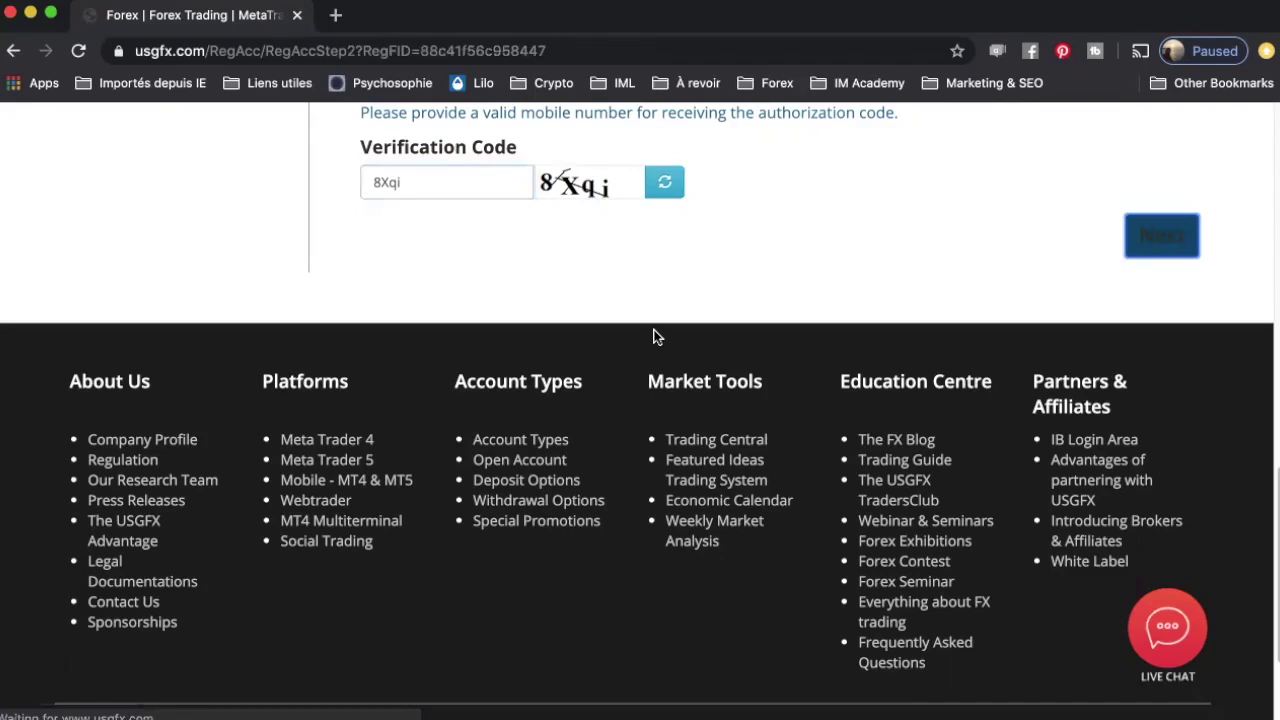
Step: Choose a VIP Individual Account with 1:200 leverage
scroll(787, 424, down, 10)
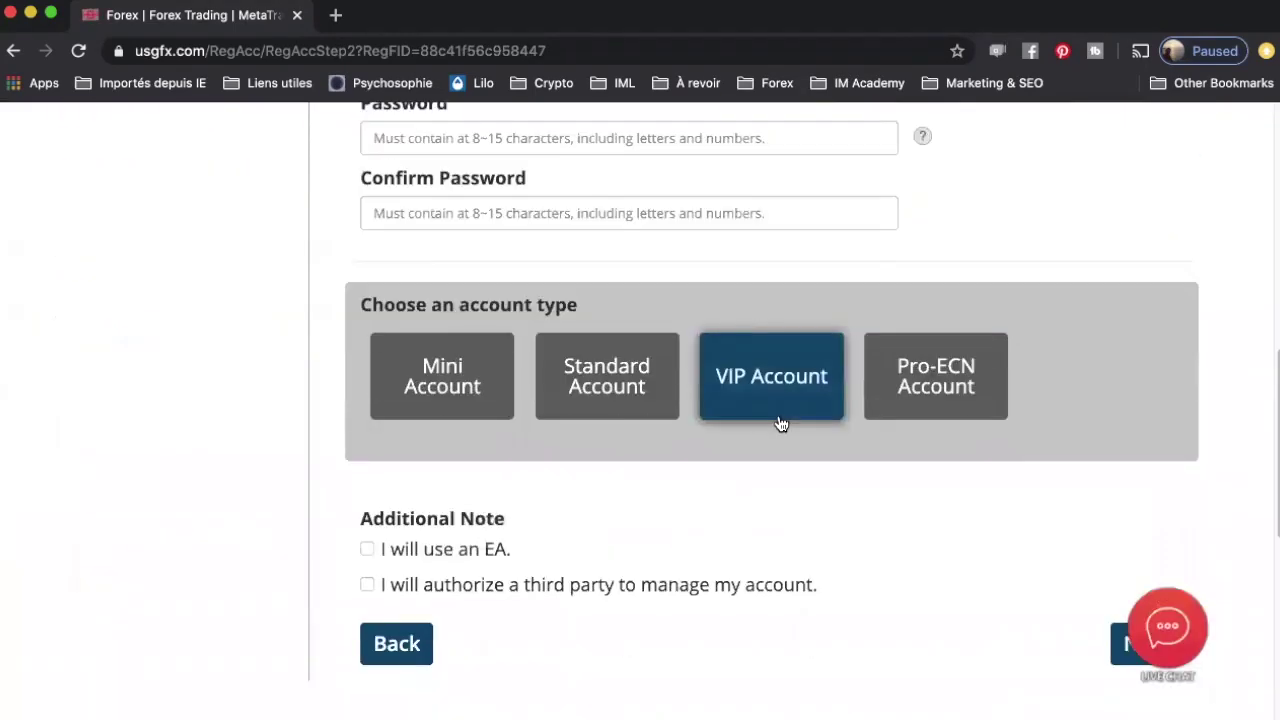
scroll(781, 424, up, 1)
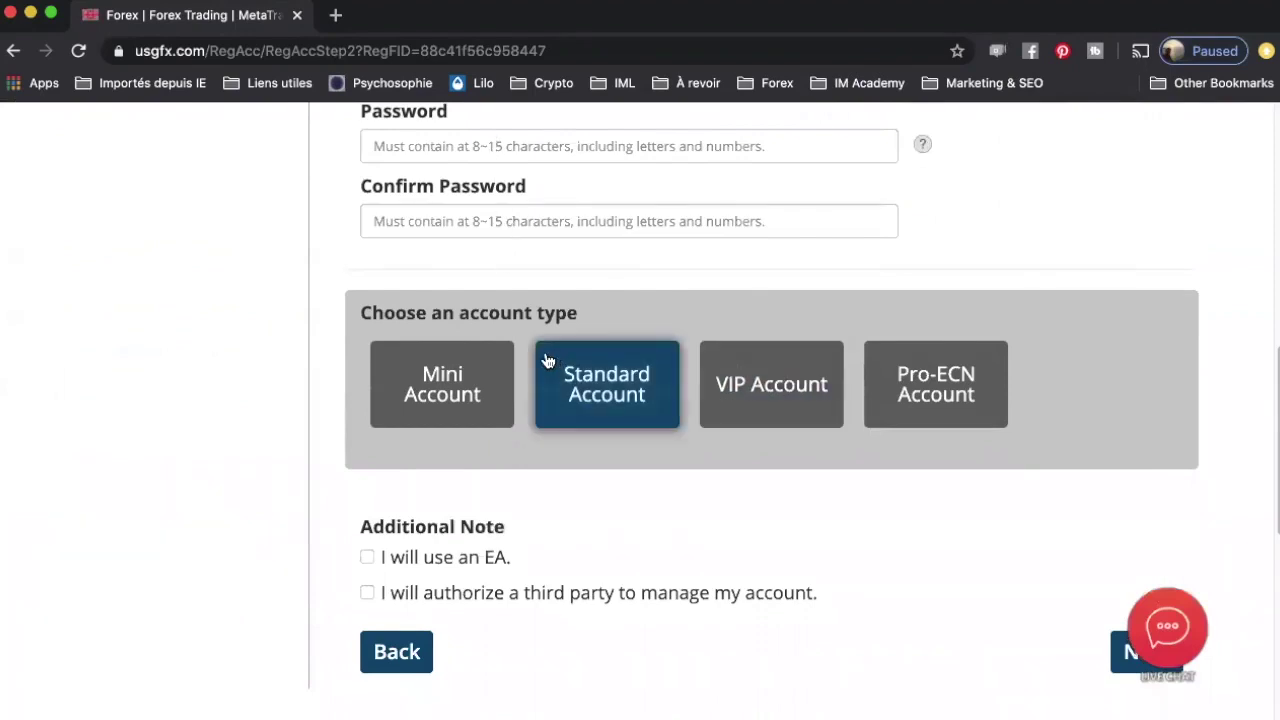
scroll(547, 361, down, 3)
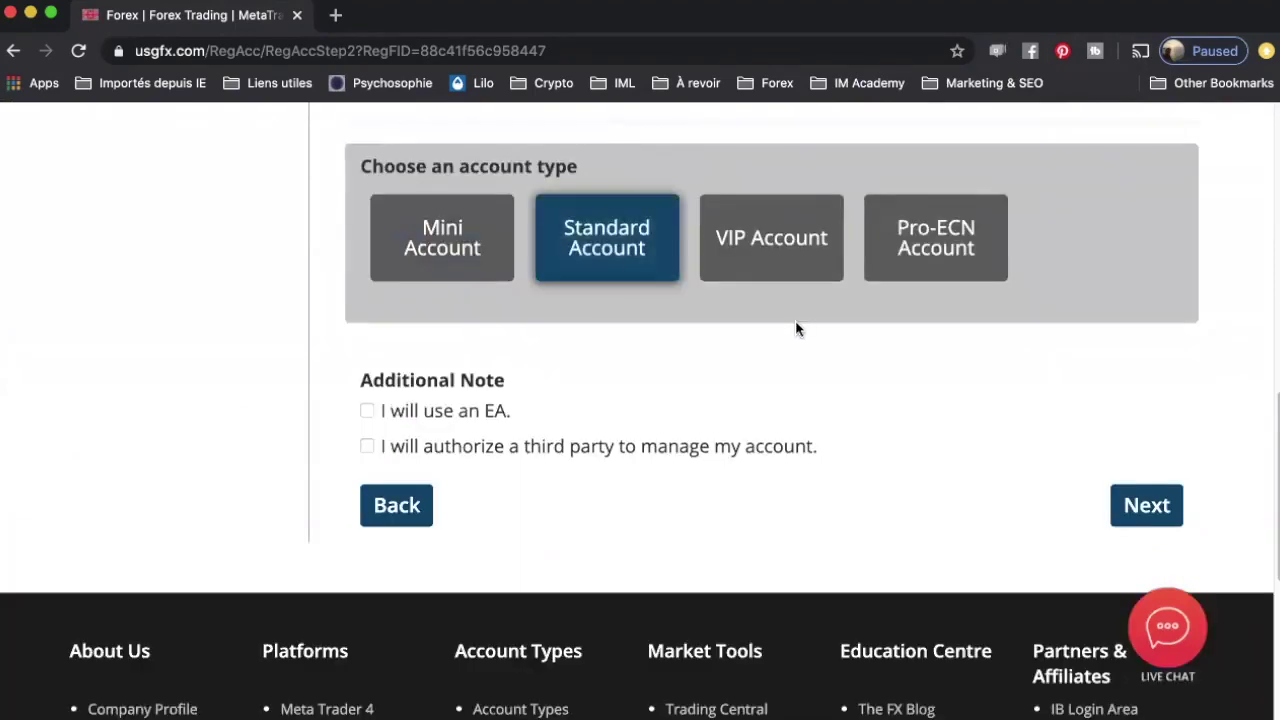
click(797, 251)
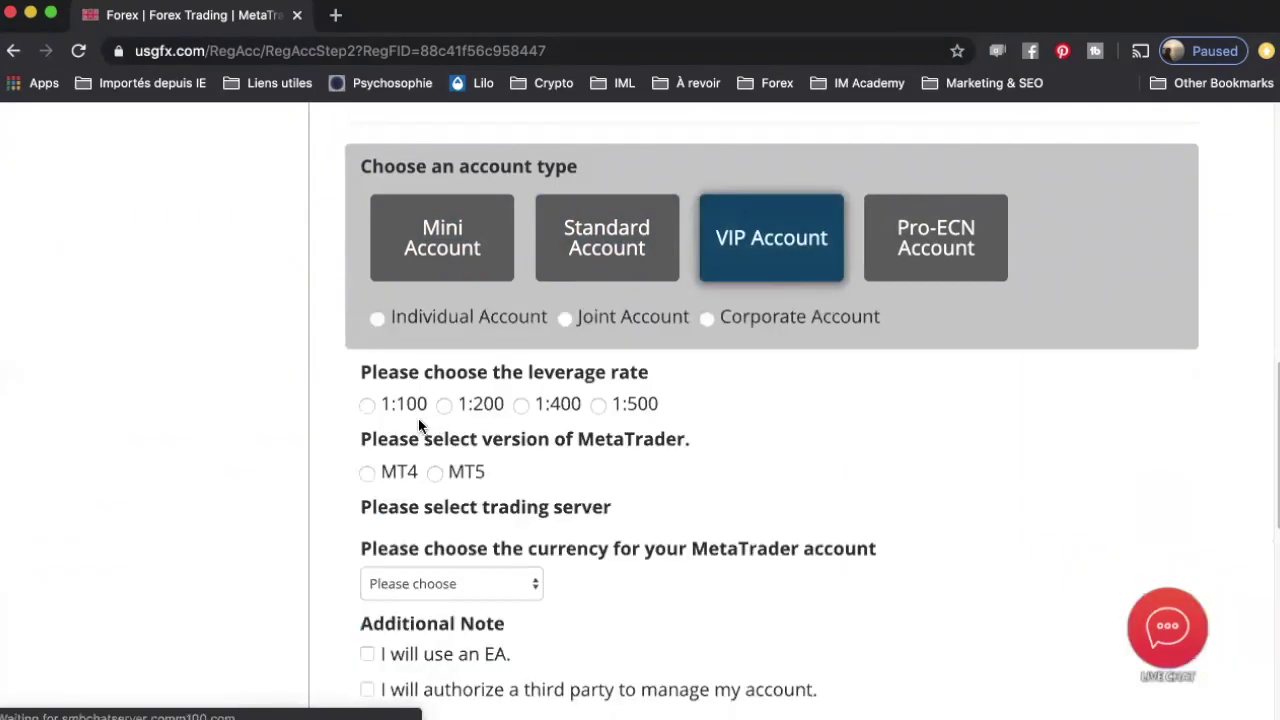
scroll(413, 427, down, 1)
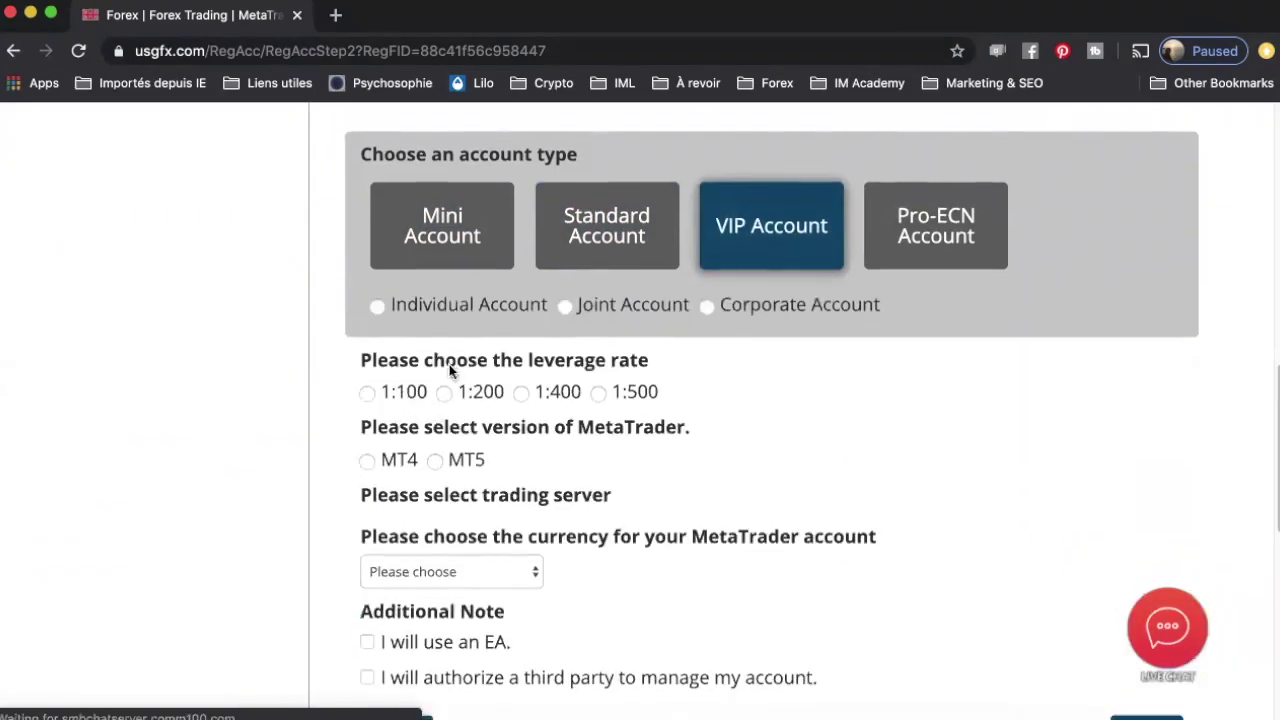
click(378, 282)
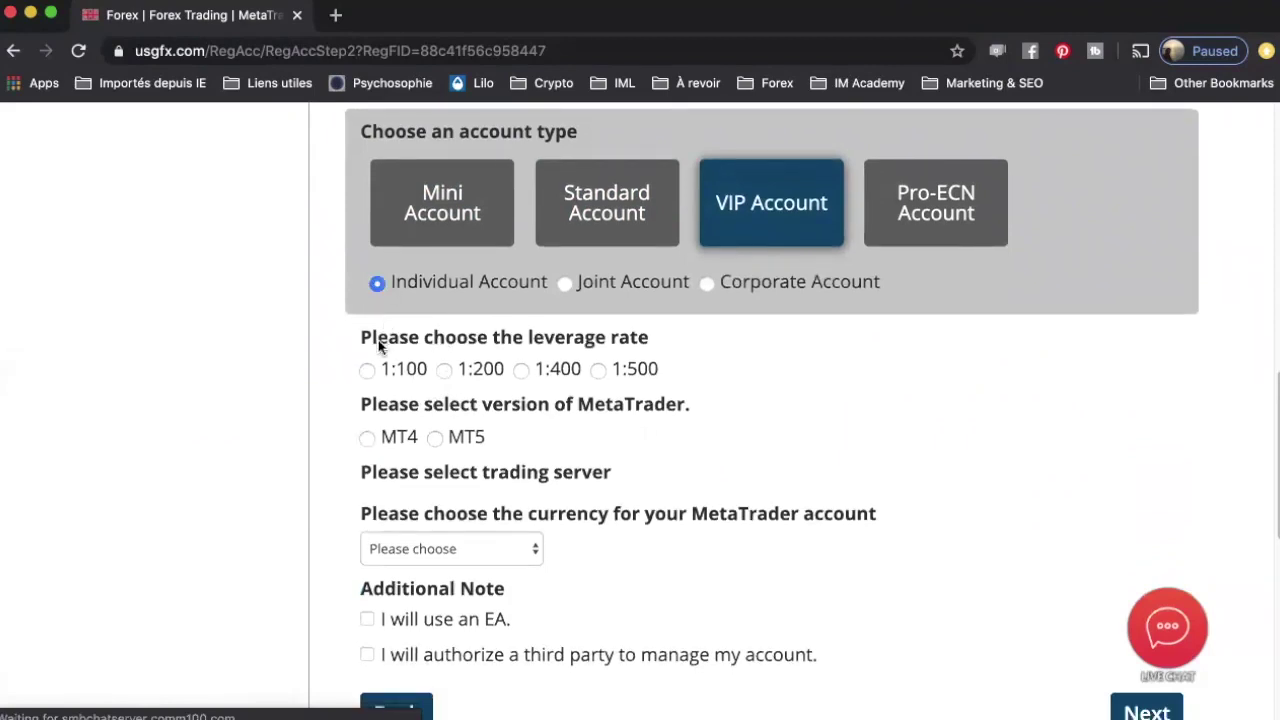
scroll(436, 347, down, 1)
click(444, 338)
Step: Select MetaTrader MT4 on the Europe Server usgfx-live
scroll(345, 400, down, 3)
click(367, 321)
scroll(347, 385, down, 1)
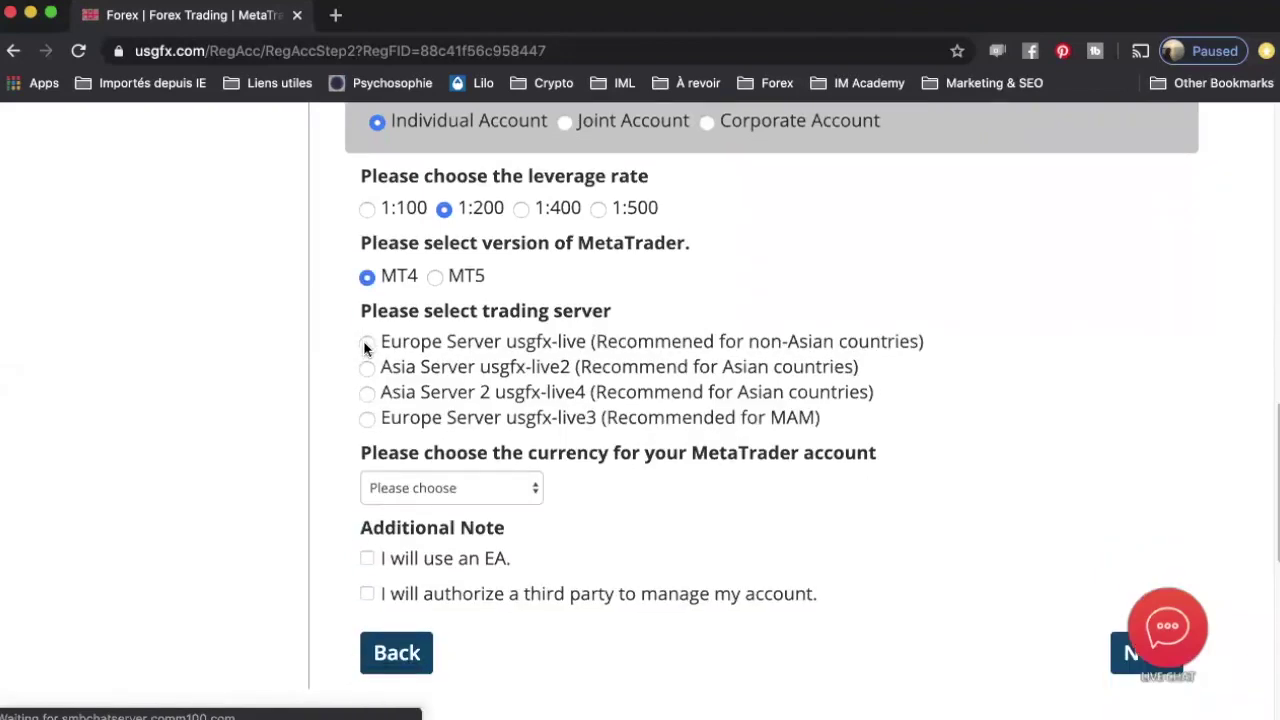
click(366, 342)
scroll(366, 314, down, 2)
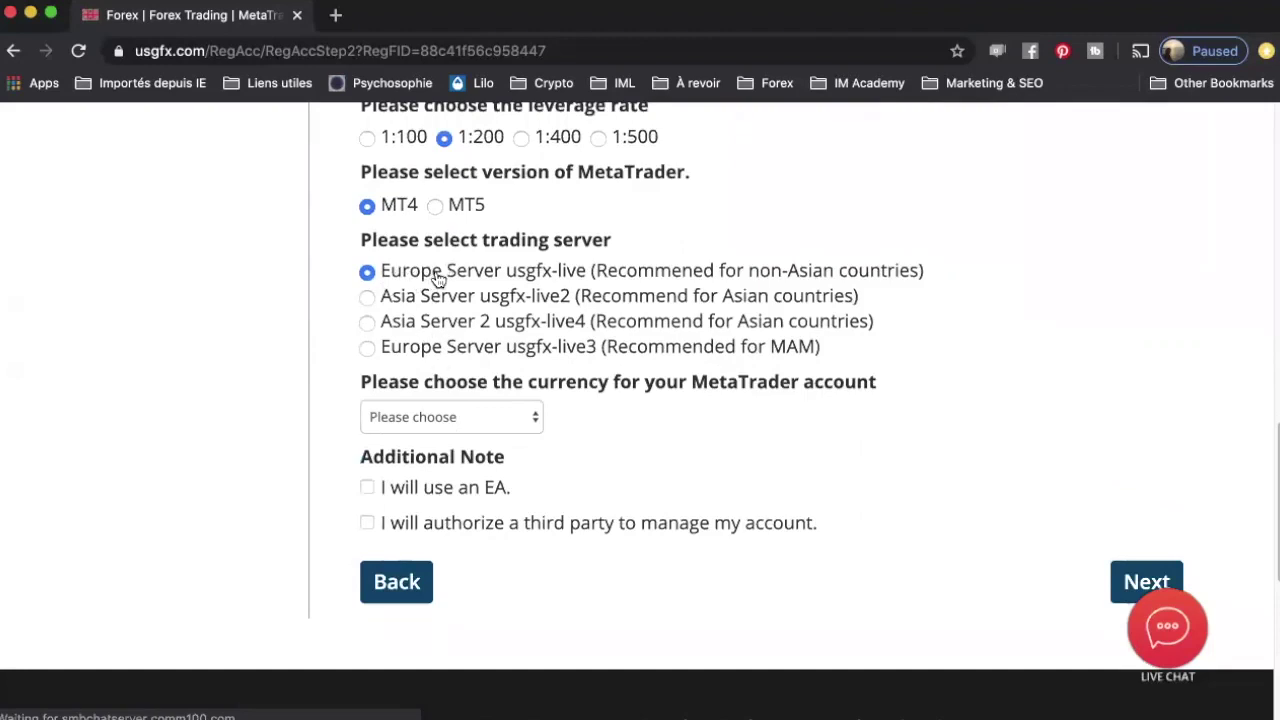
scroll(423, 351, down, 2)
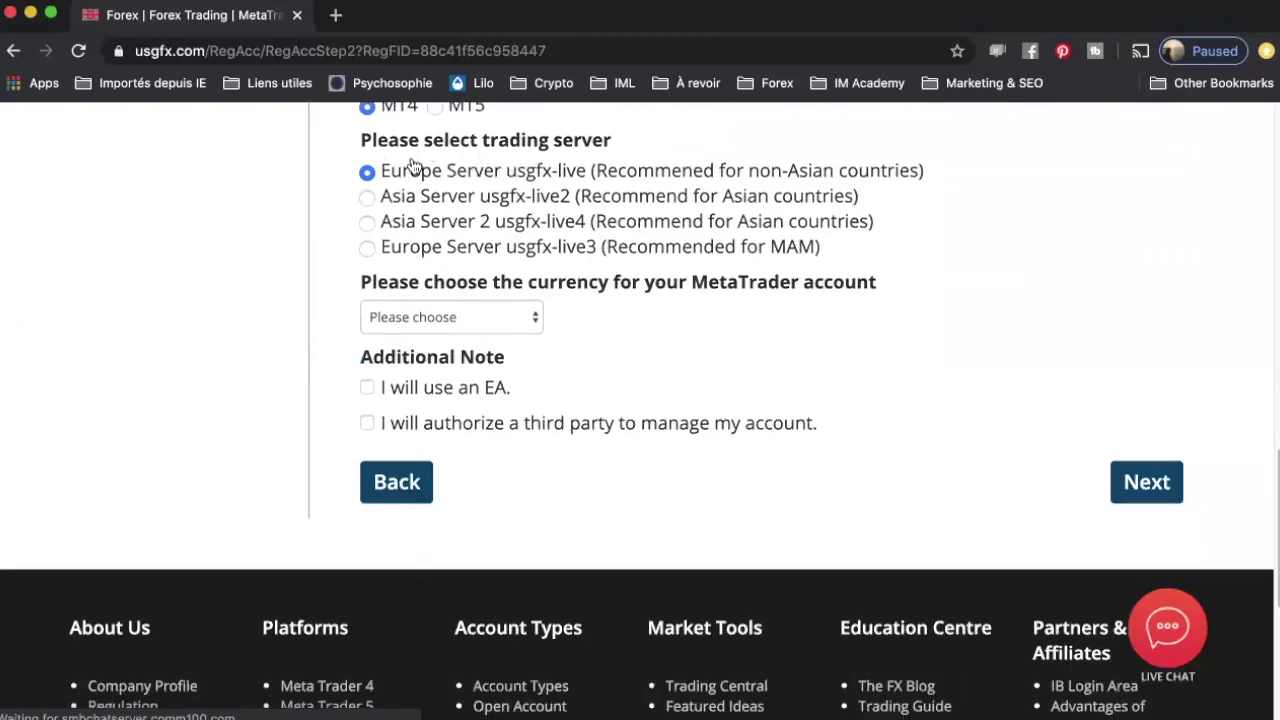
scroll(364, 275, down, 1)
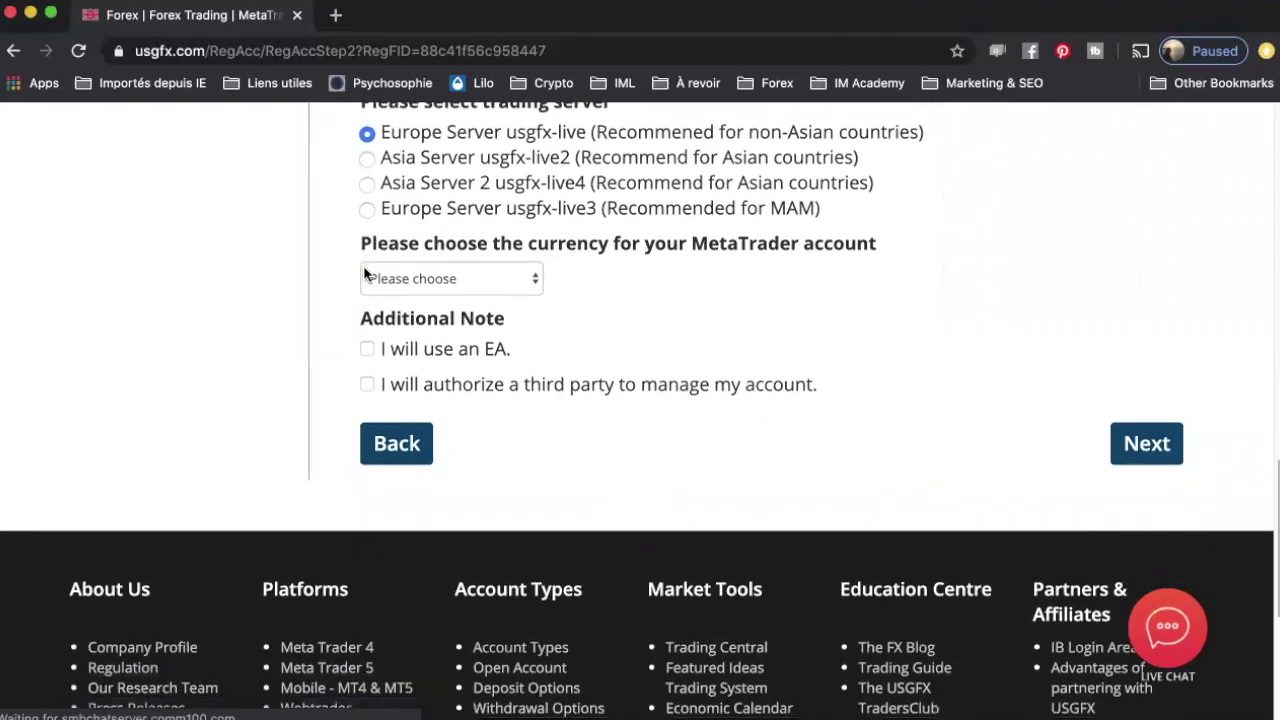
scroll(364, 275, down, 2)
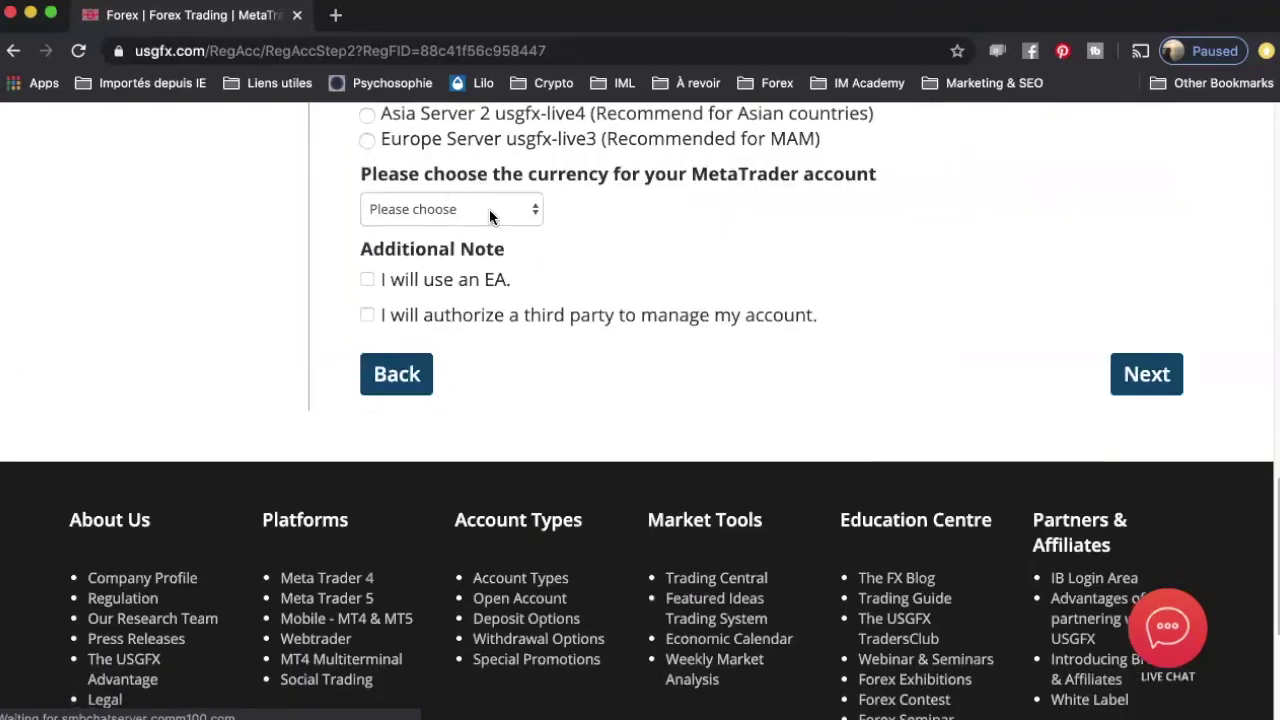
Step: Set the account currency to USD and submit the account setup step
click(489, 209)
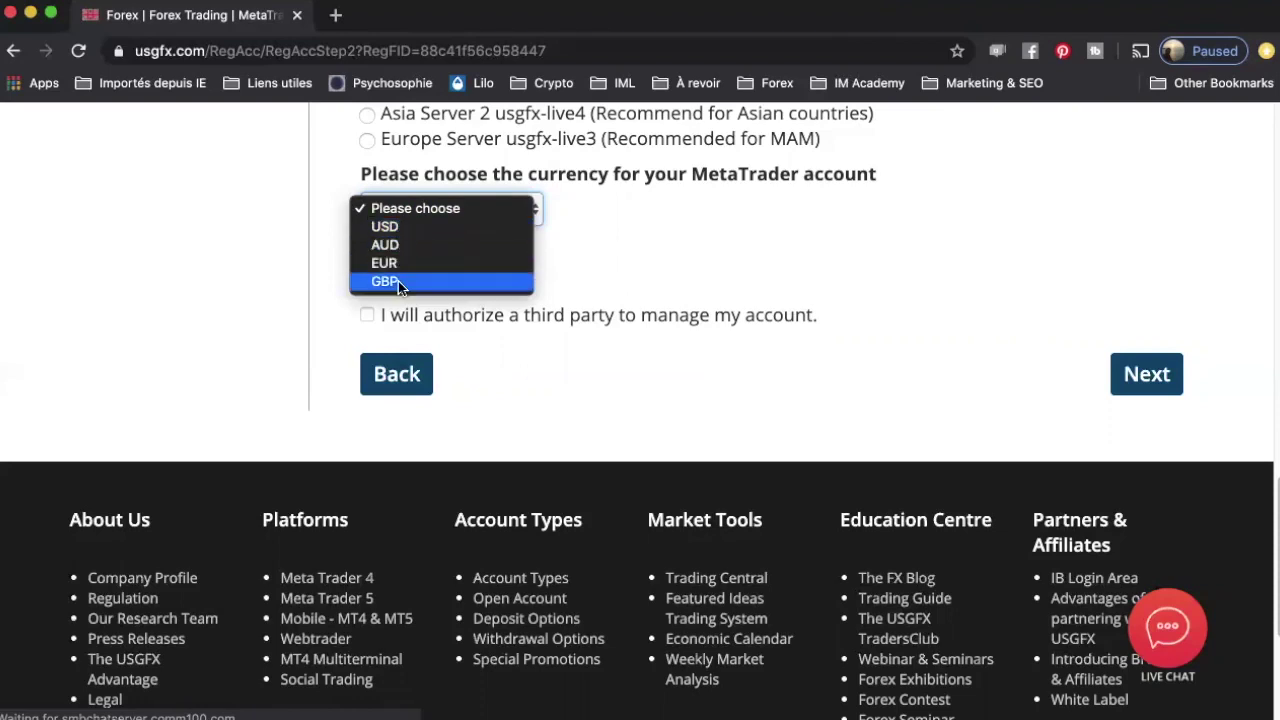
click(400, 228)
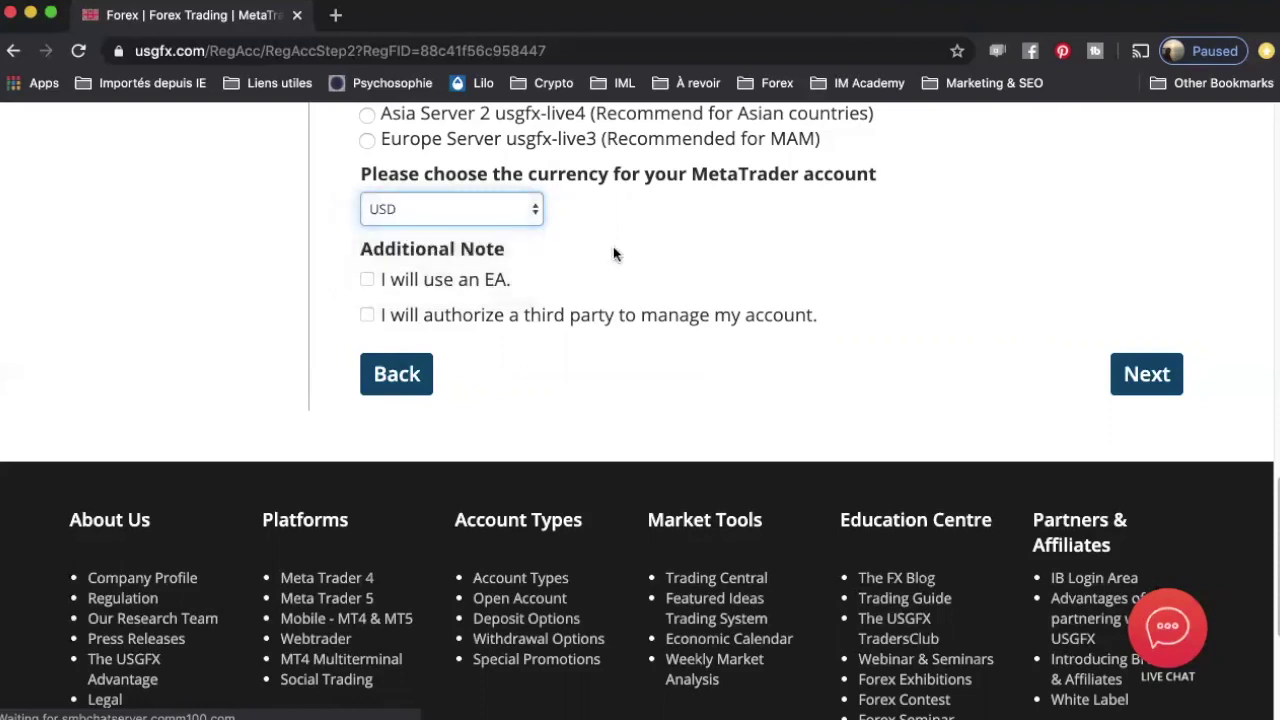
click(495, 232)
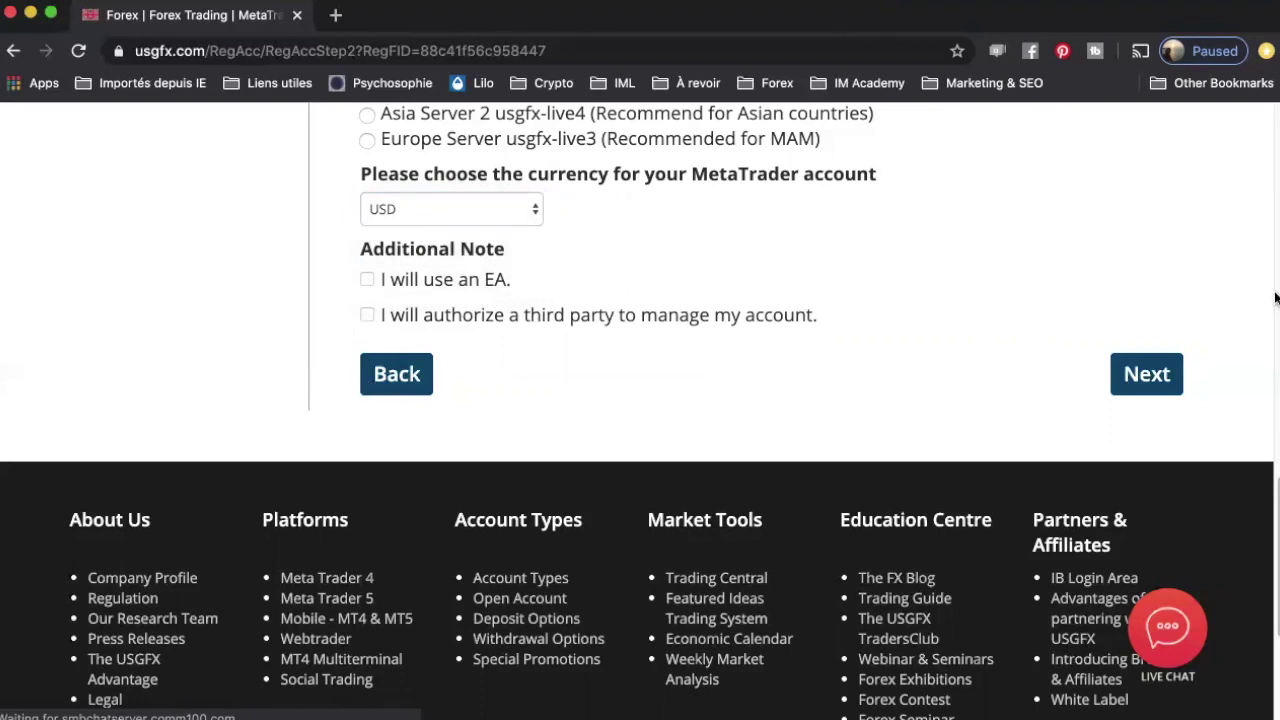
click(1150, 374)
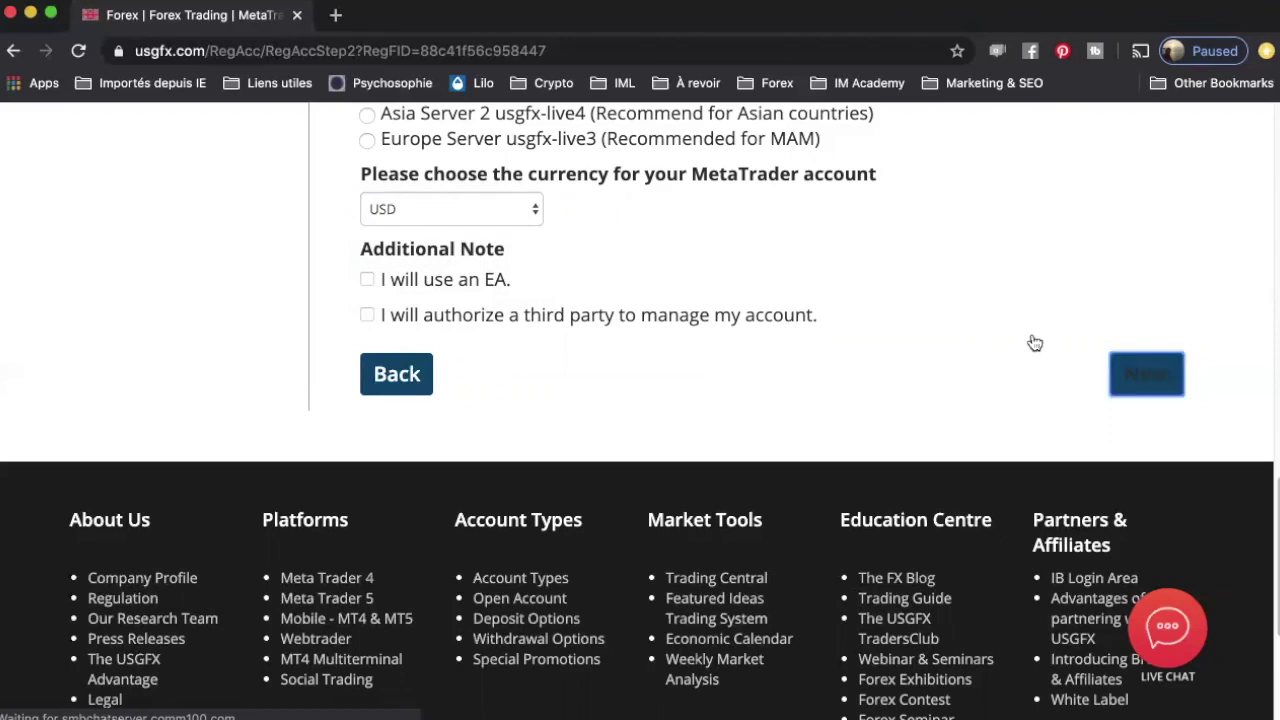
Step: Set gender to Male and fill in the date of birth and ID number
scroll(838, 440, down, 5)
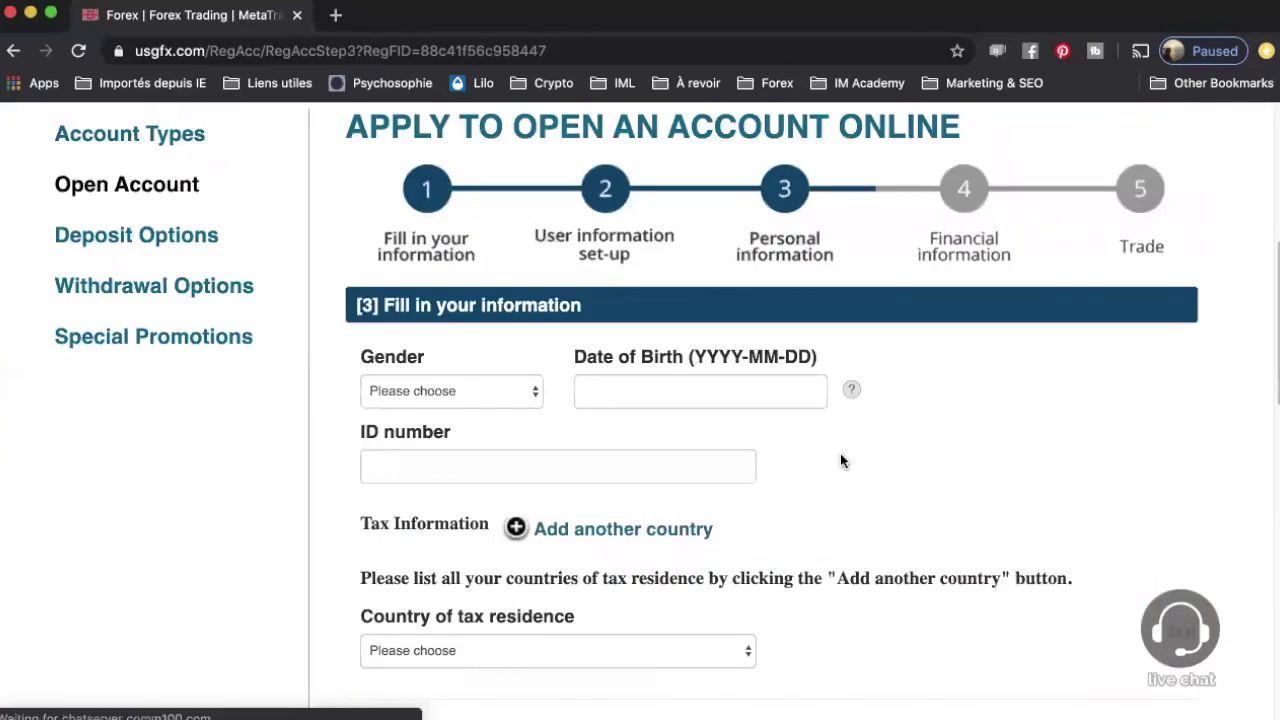
scroll(674, 443, down, 1)
scroll(500, 240, down, 1)
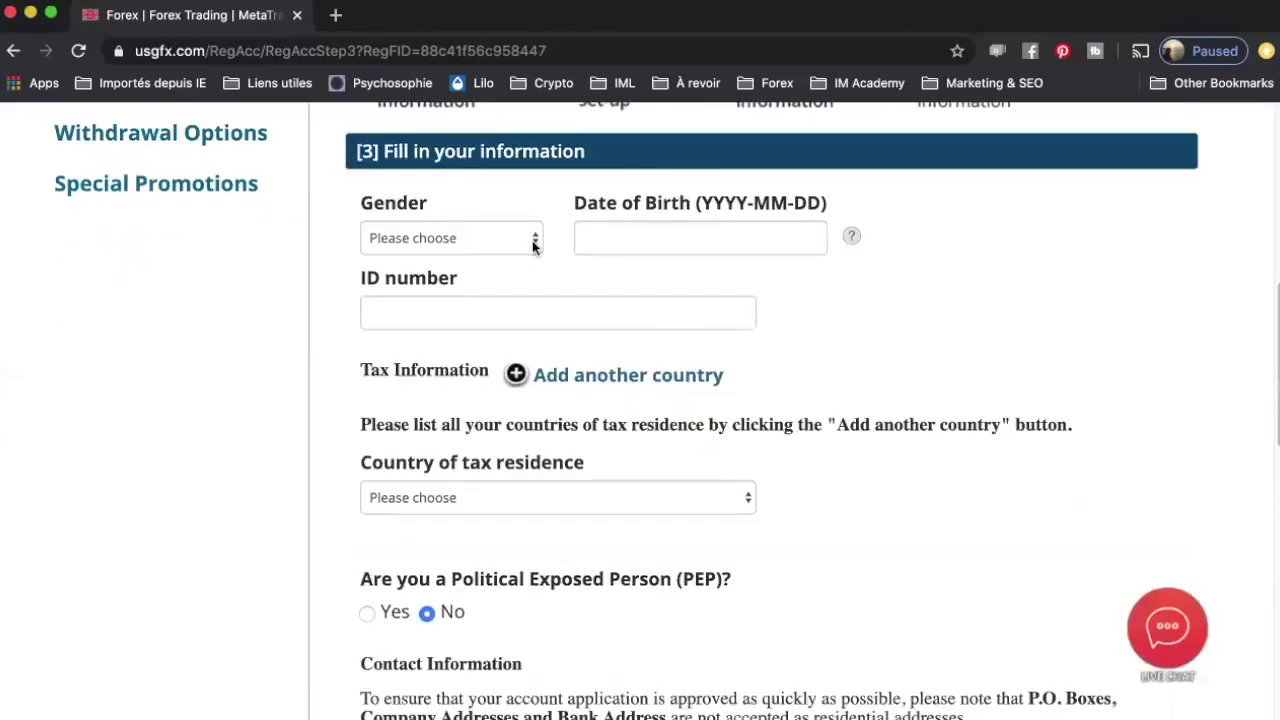
click(531, 242)
click(450, 255)
click(708, 244)
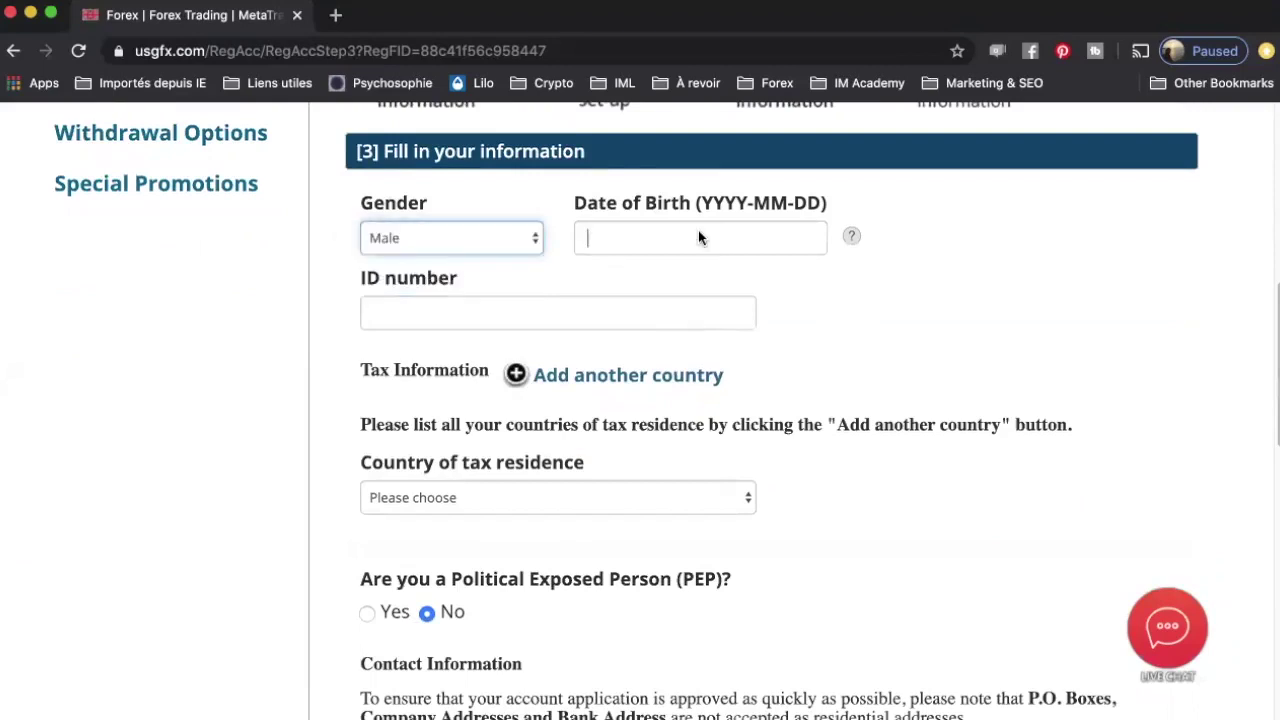
click(563, 318)
scroll(563, 325, down, 2)
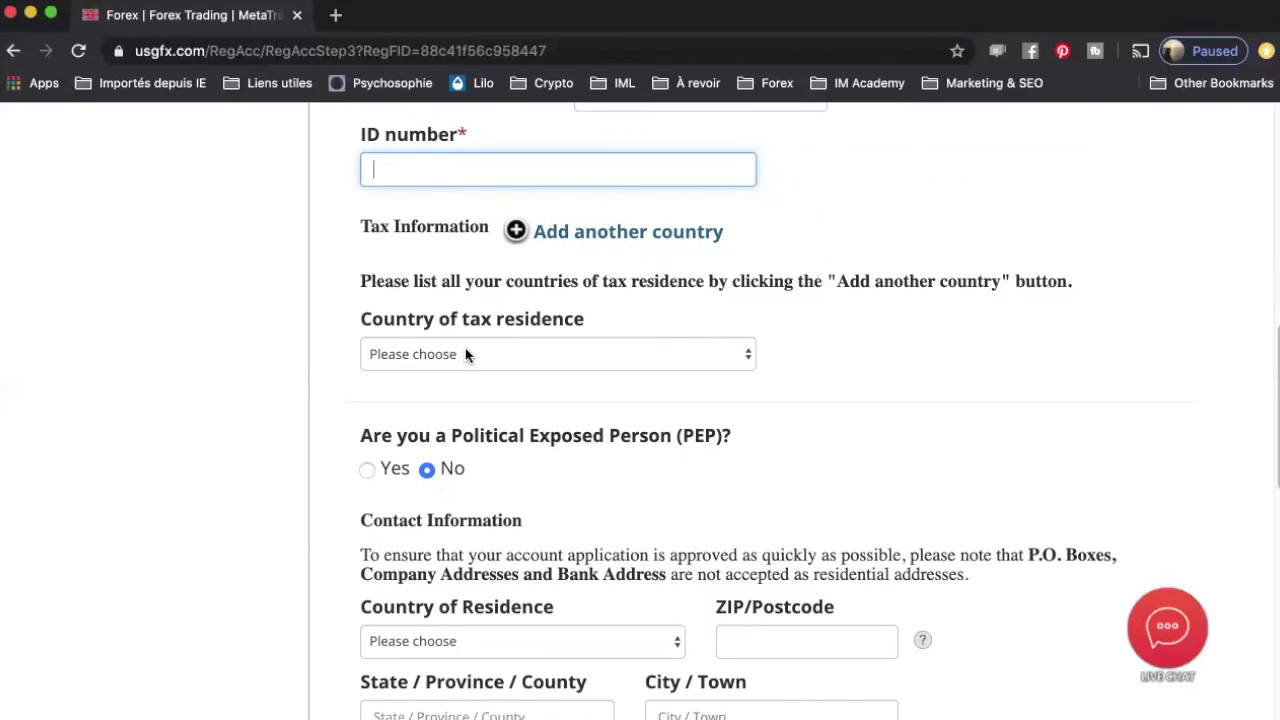
Step: Declare Canada as tax residence with no TIN, because the country doesn't issue TINs
click(466, 352)
scroll(471, 579, down, 10)
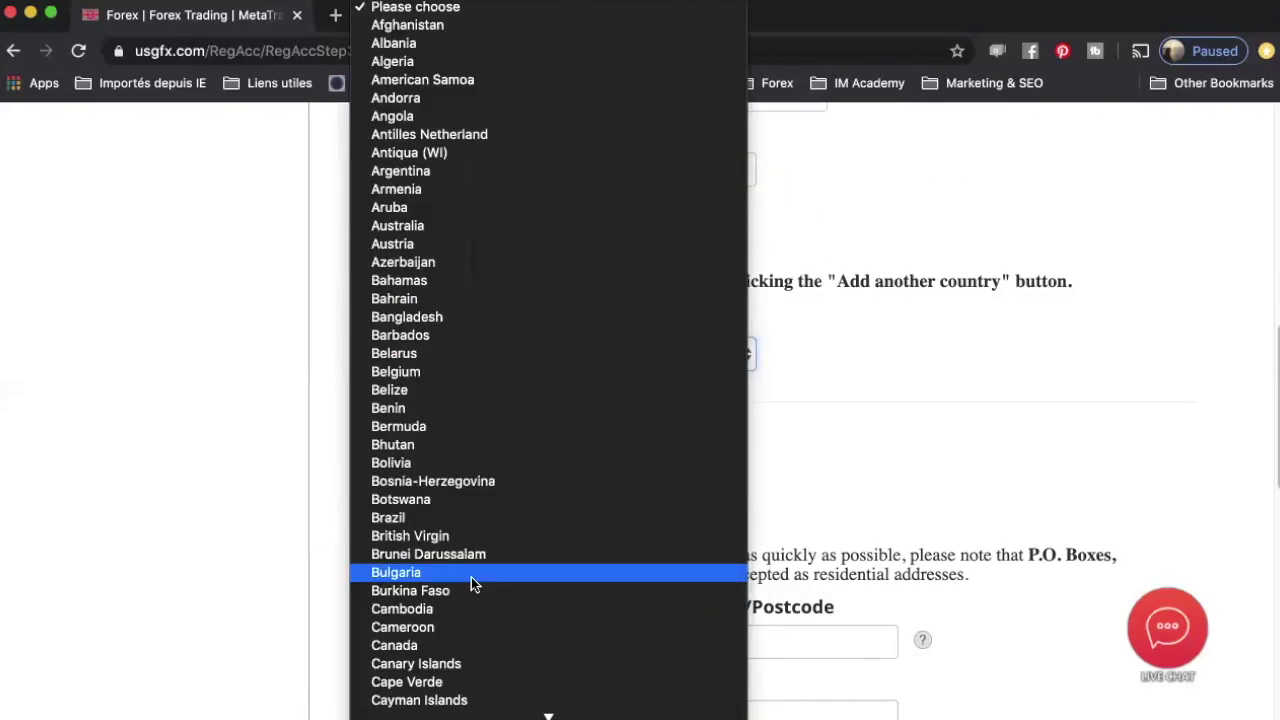
click(510, 572)
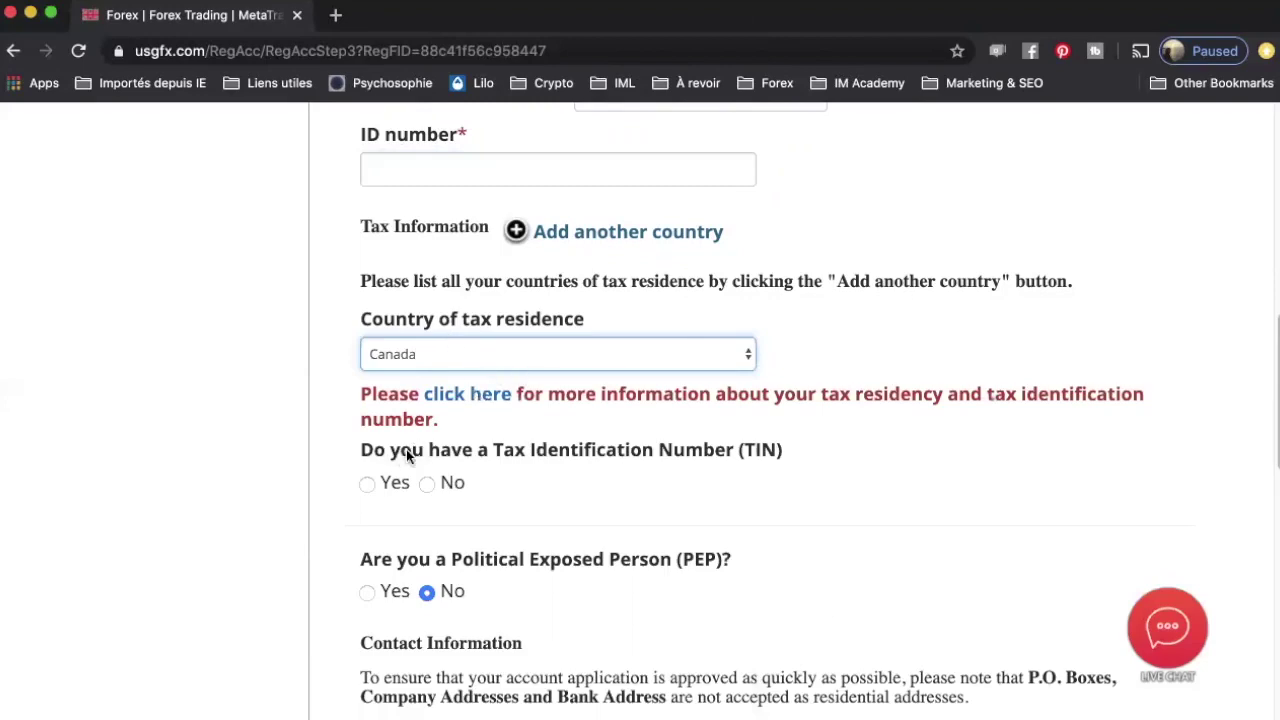
scroll(447, 466, down, 1)
scroll(447, 466, down, 2)
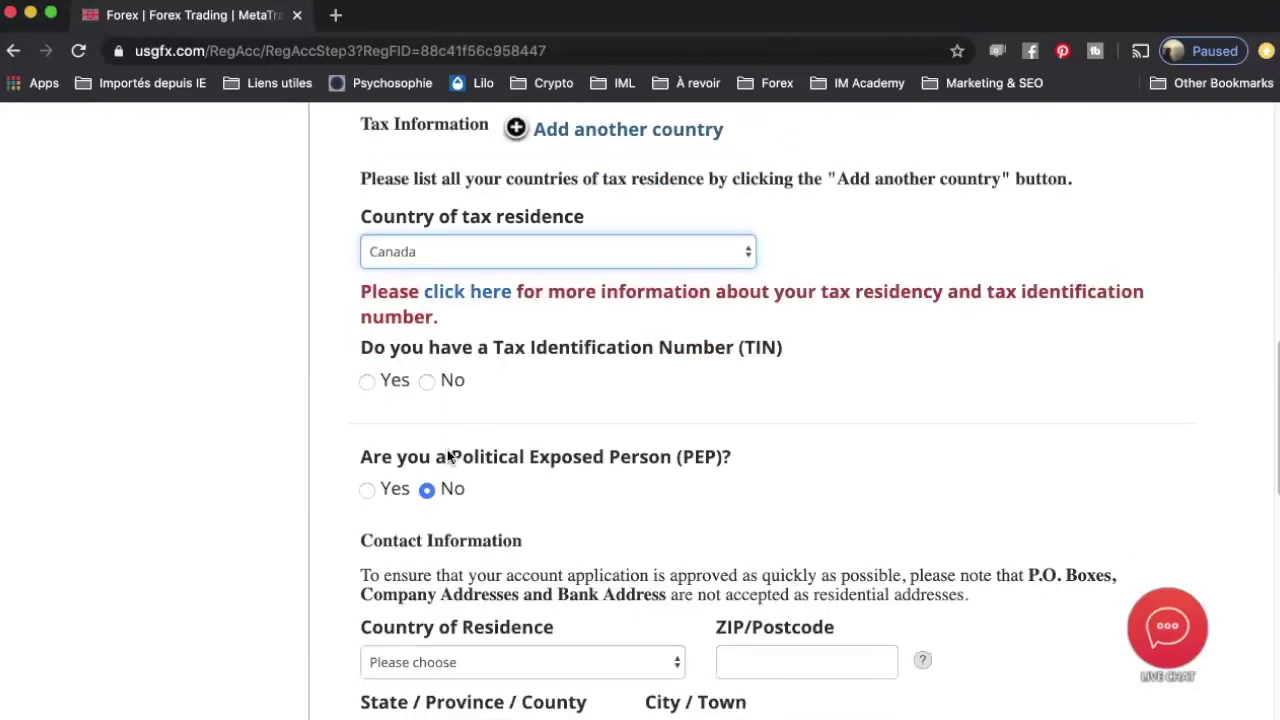
click(427, 380)
scroll(347, 452, down, 1)
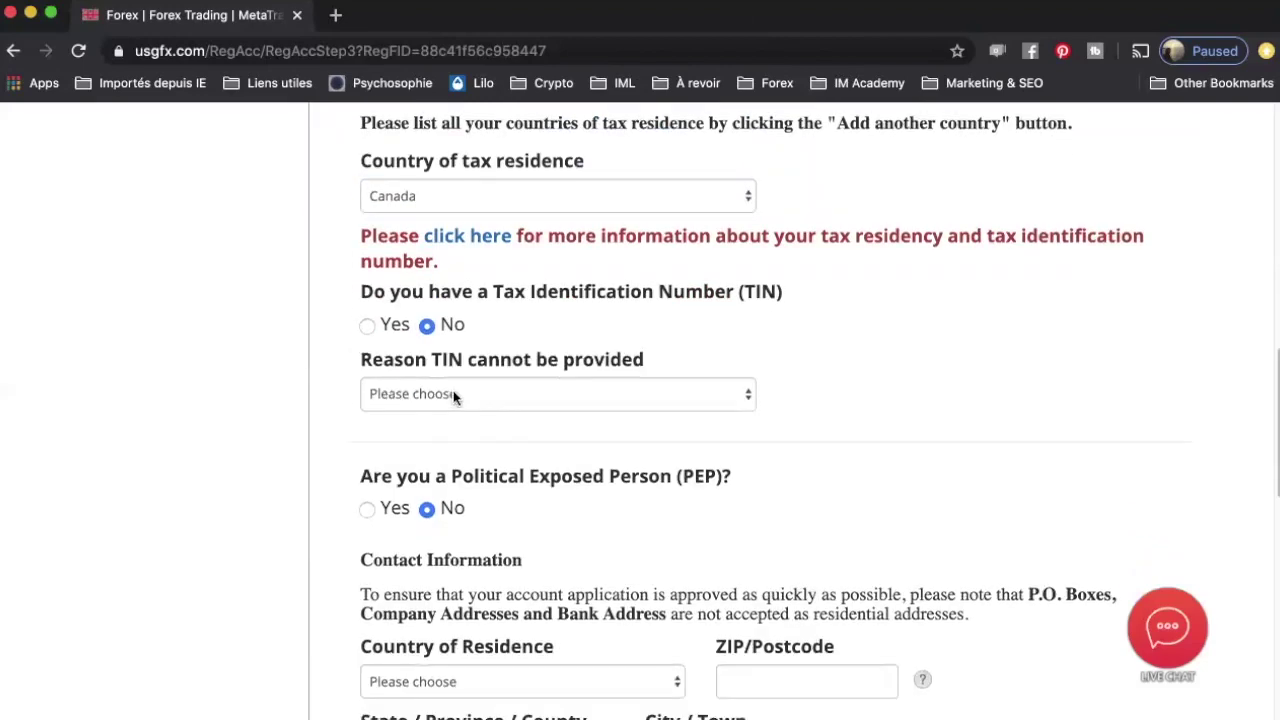
click(451, 394)
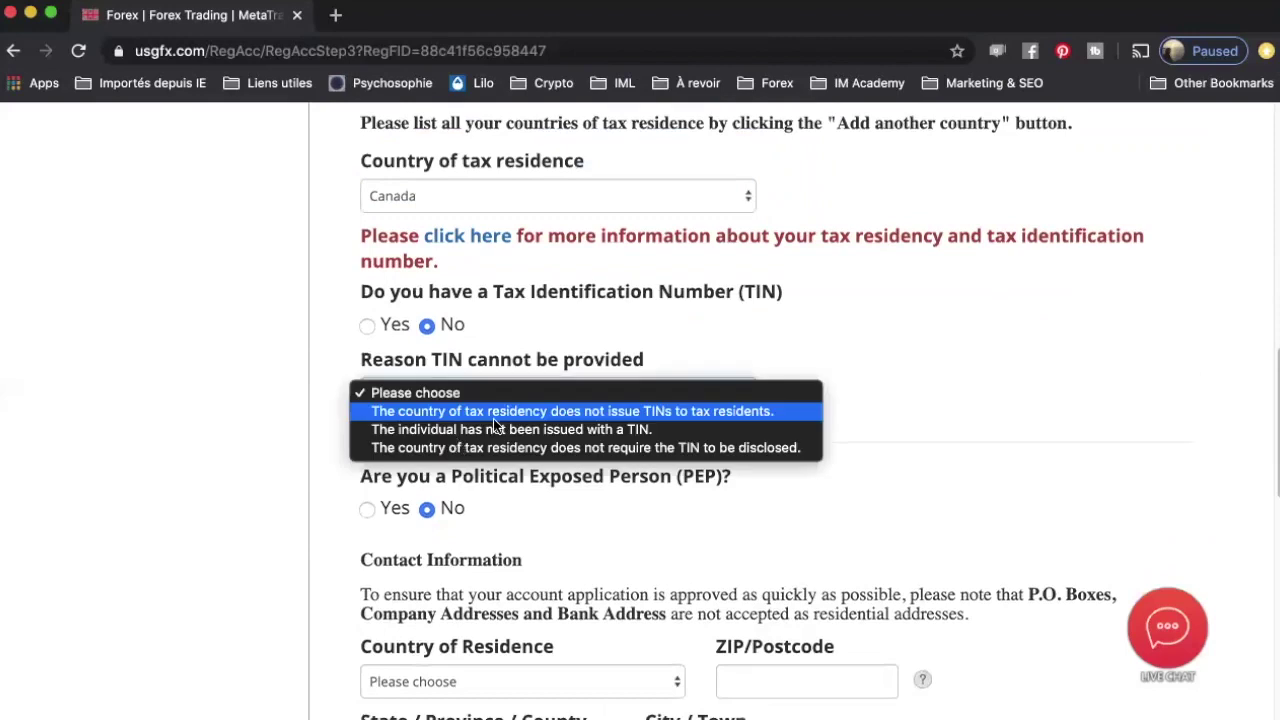
click(545, 412)
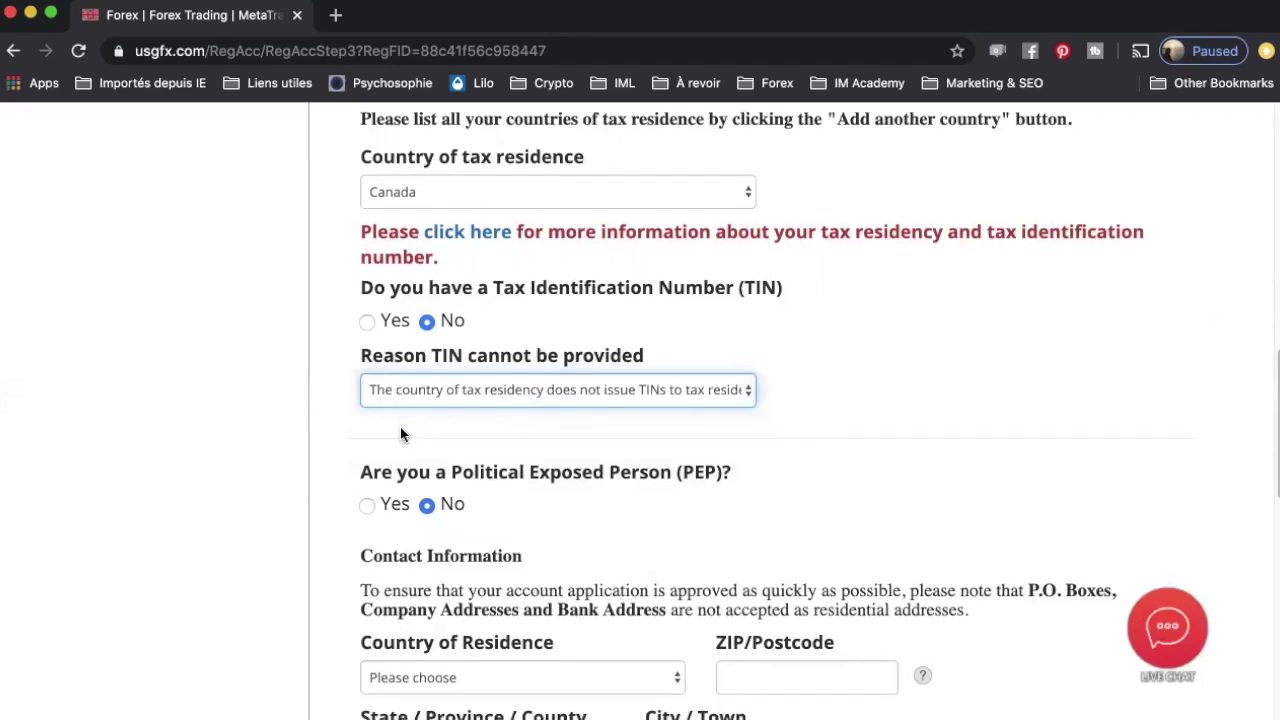
Step: Submit the completed personal information step
scroll(400, 430, down, 2)
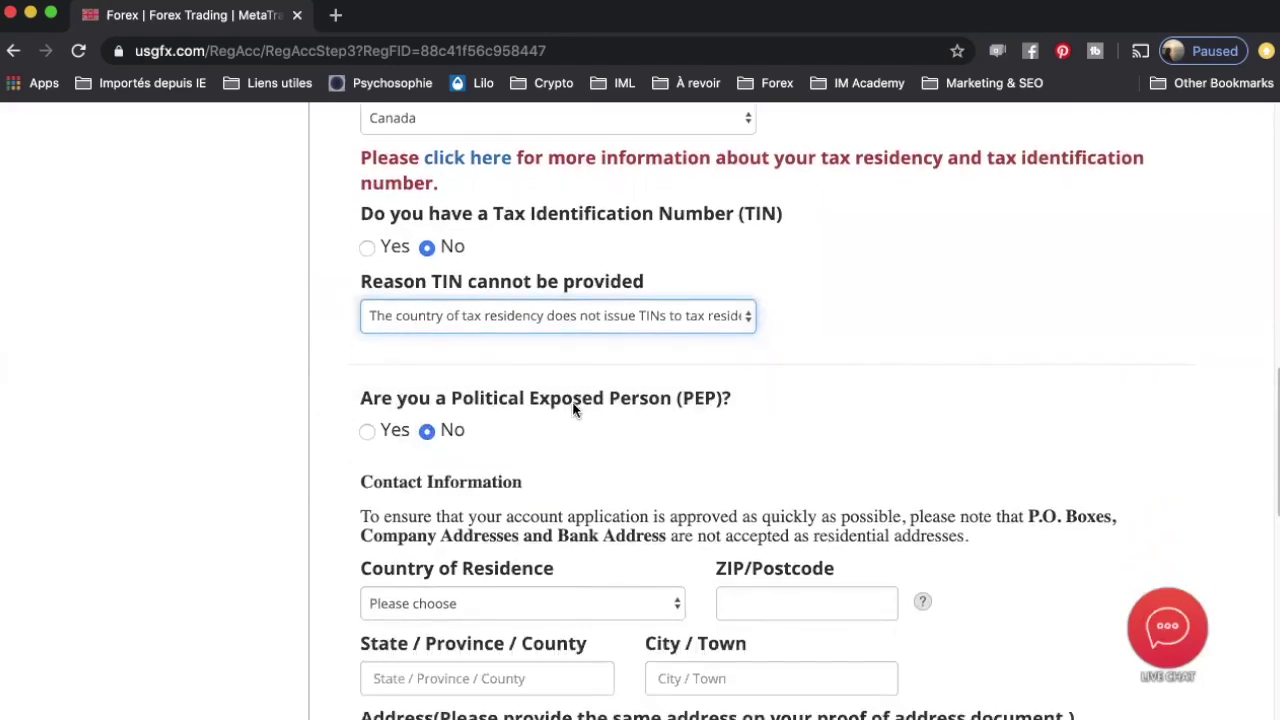
scroll(459, 457, down, 4)
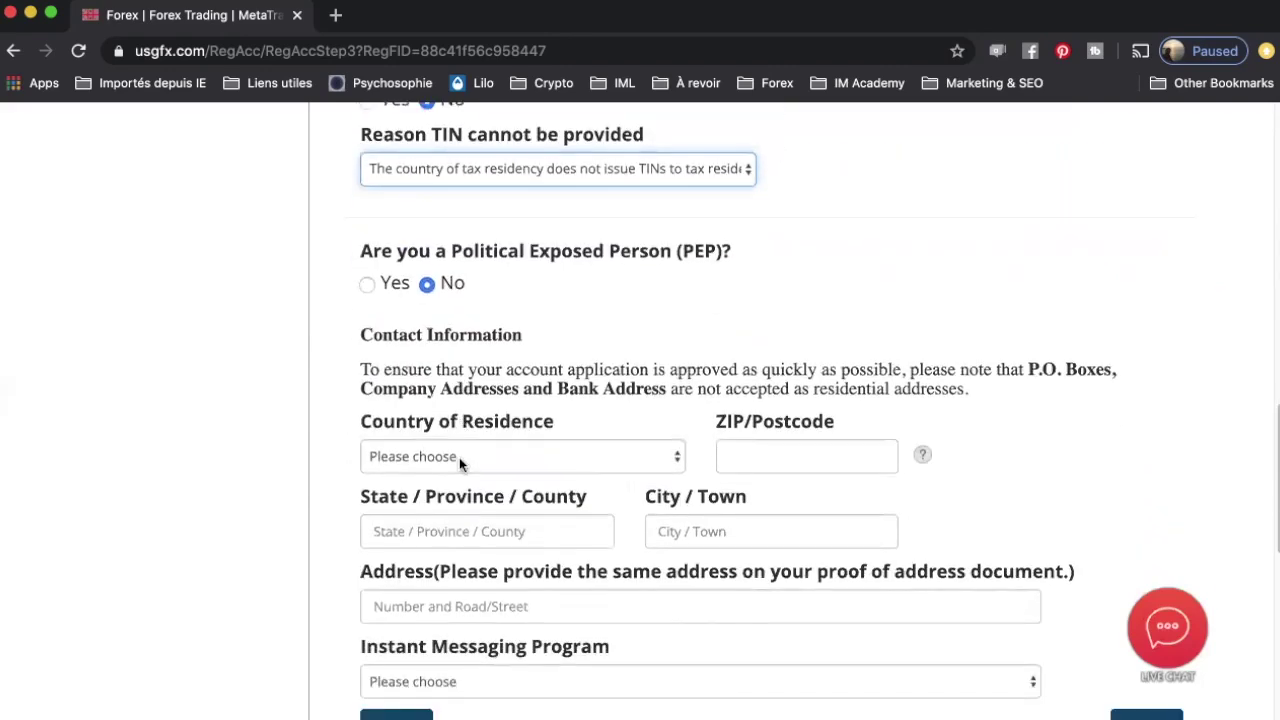
scroll(455, 455, down, 3)
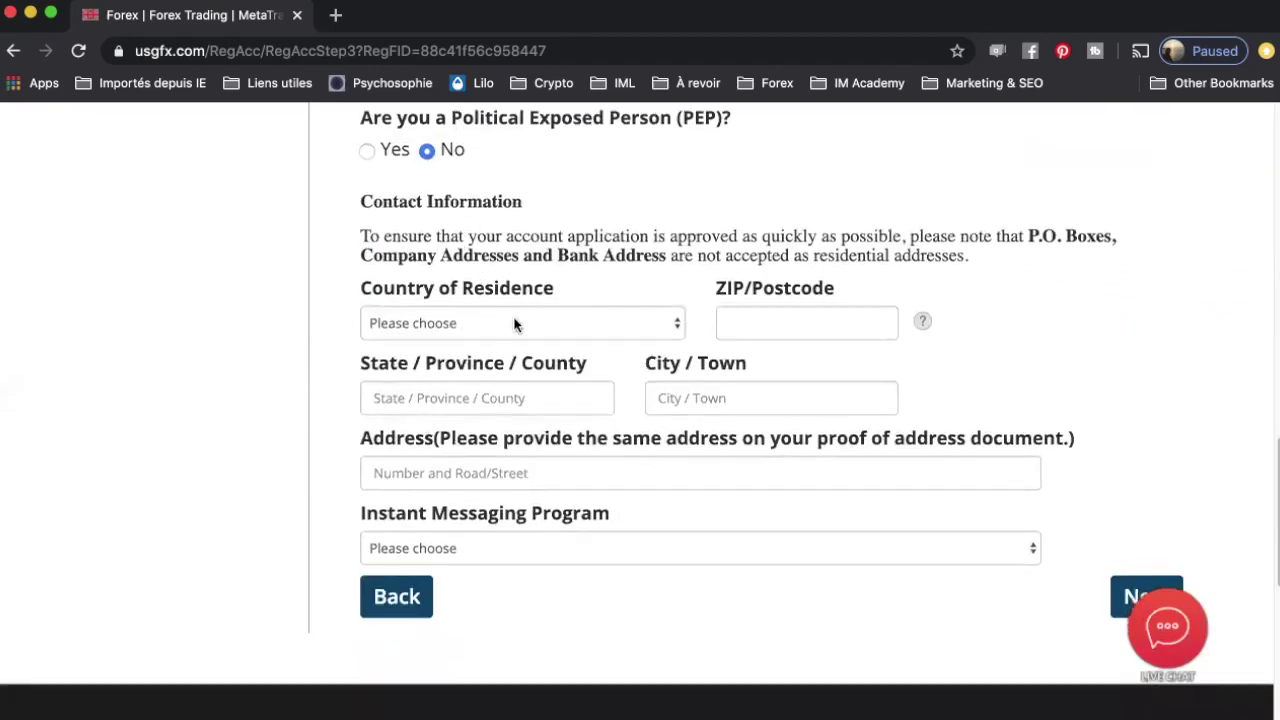
scroll(514, 323, down, 8)
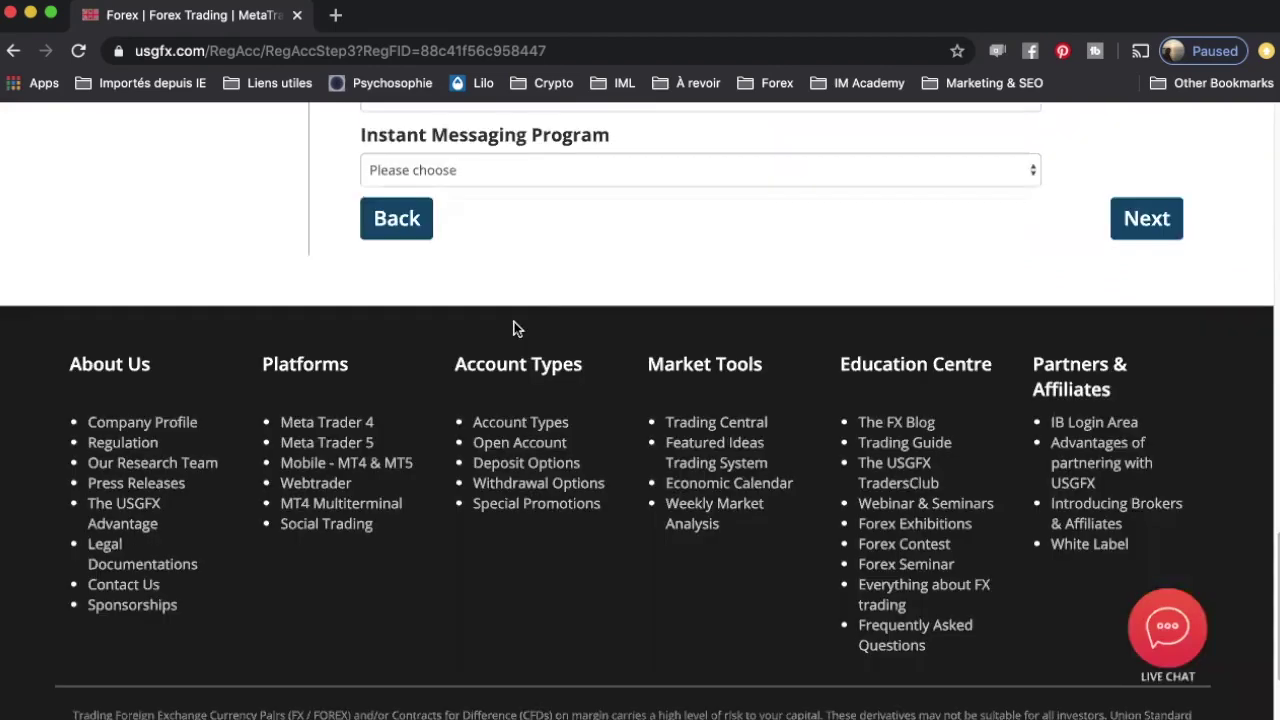
click(1135, 229)
Step: Choose WhatsApp as the instant messaging program and begin entering the messaging ID
click(645, 172)
click(390, 208)
click(484, 246)
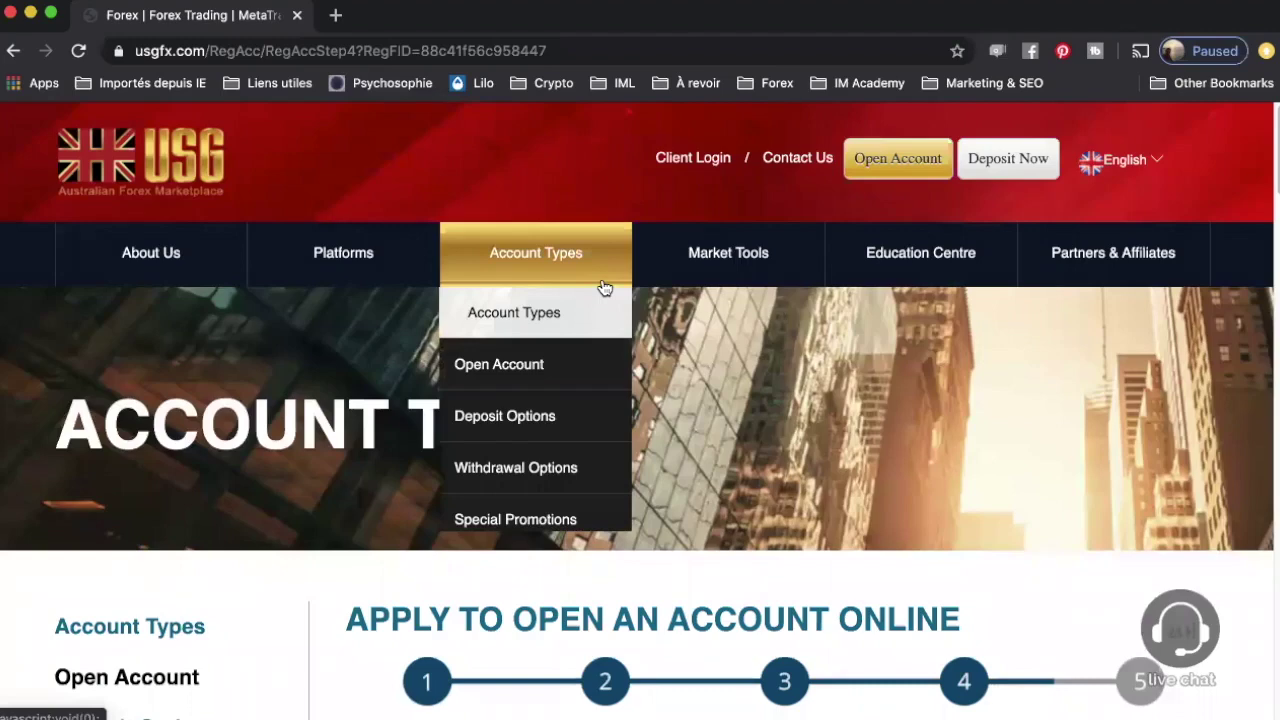
scroll(771, 416, down, 5)
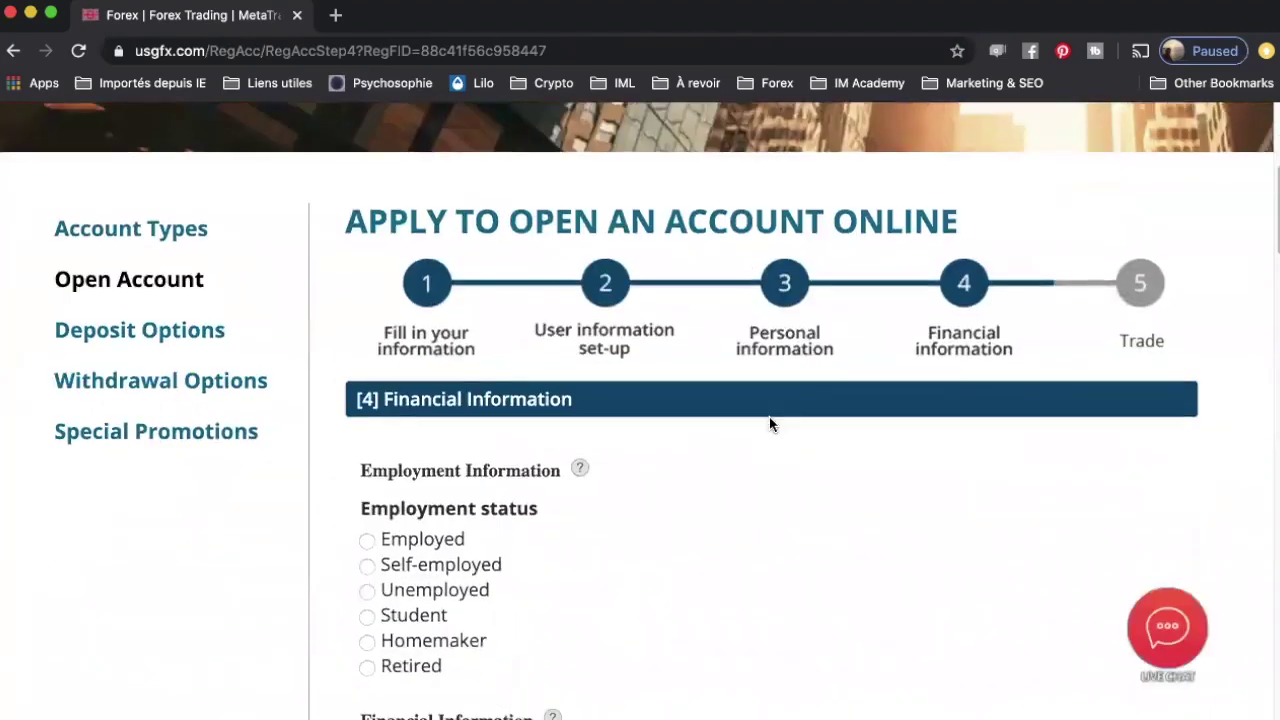
scroll(769, 424, down, 2)
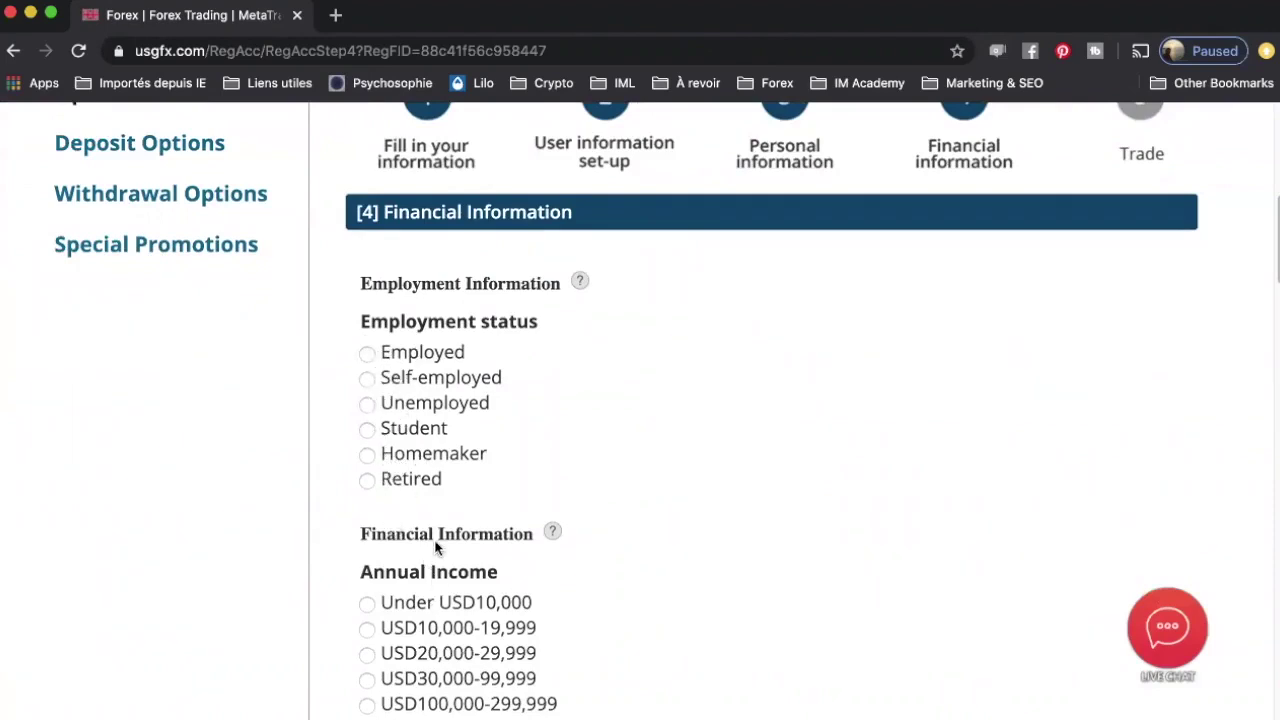
scroll(480, 500, down, 2)
scroll(491, 491, down, 1)
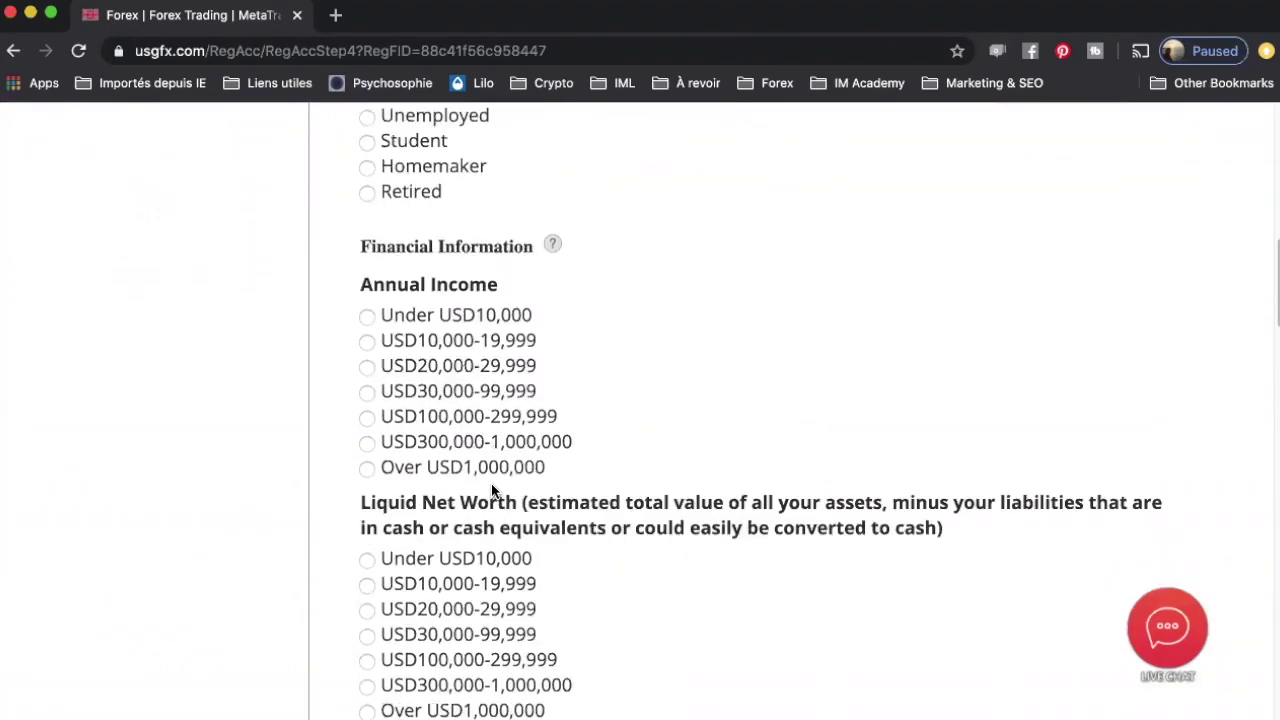
scroll(471, 505, down, 2)
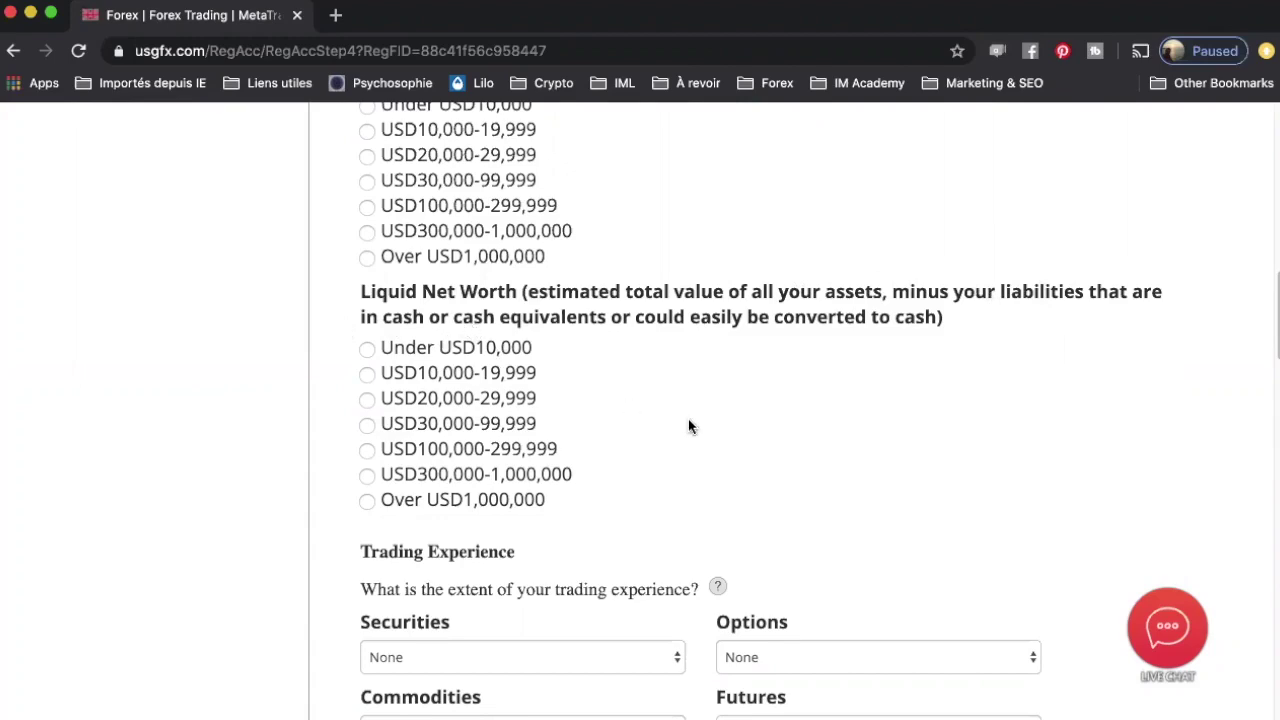
scroll(694, 423, down, 5)
scroll(694, 428, down, 1)
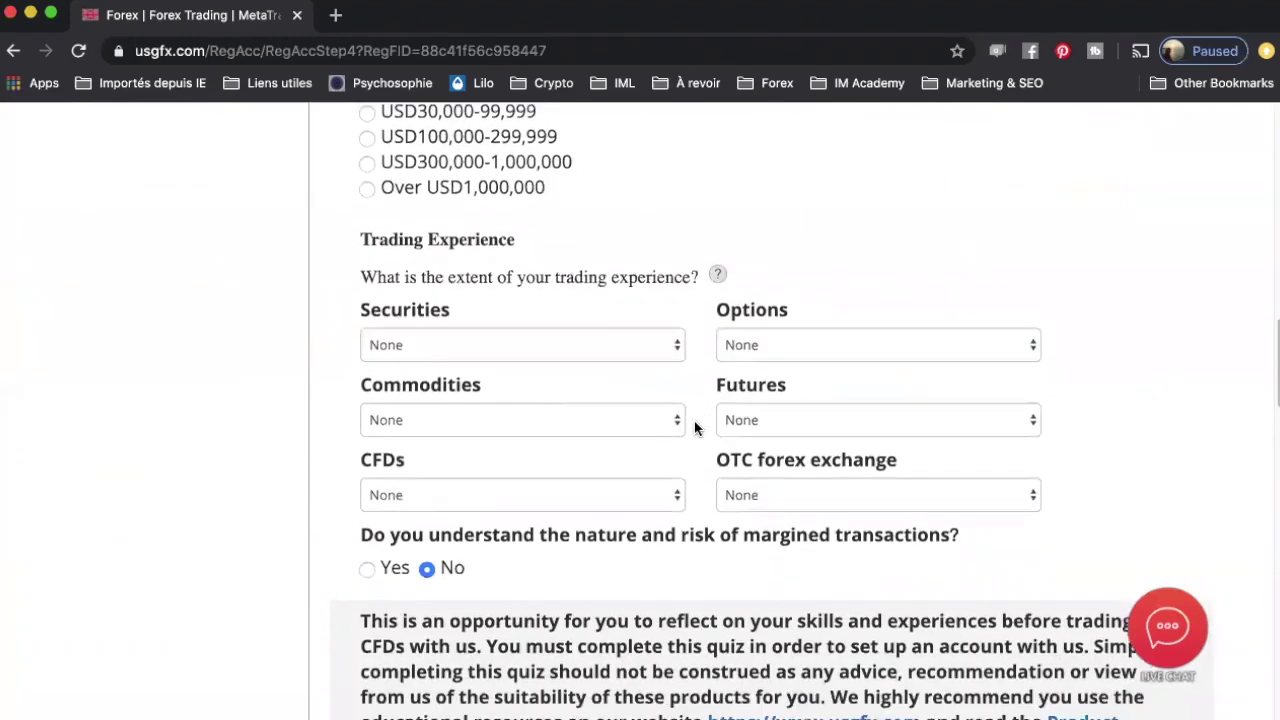
Step: Leave Securities and Futures at None and set OTC forex exchange experience to 1-5years
click(619, 320)
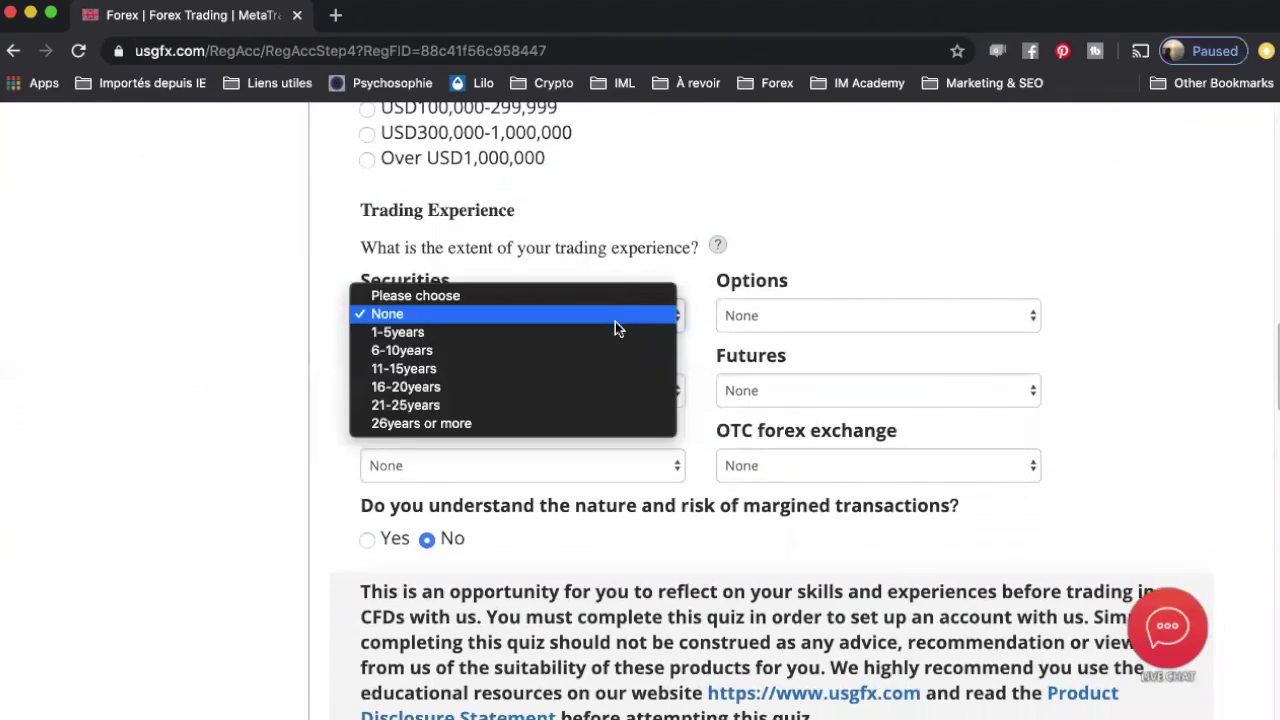
click(534, 313)
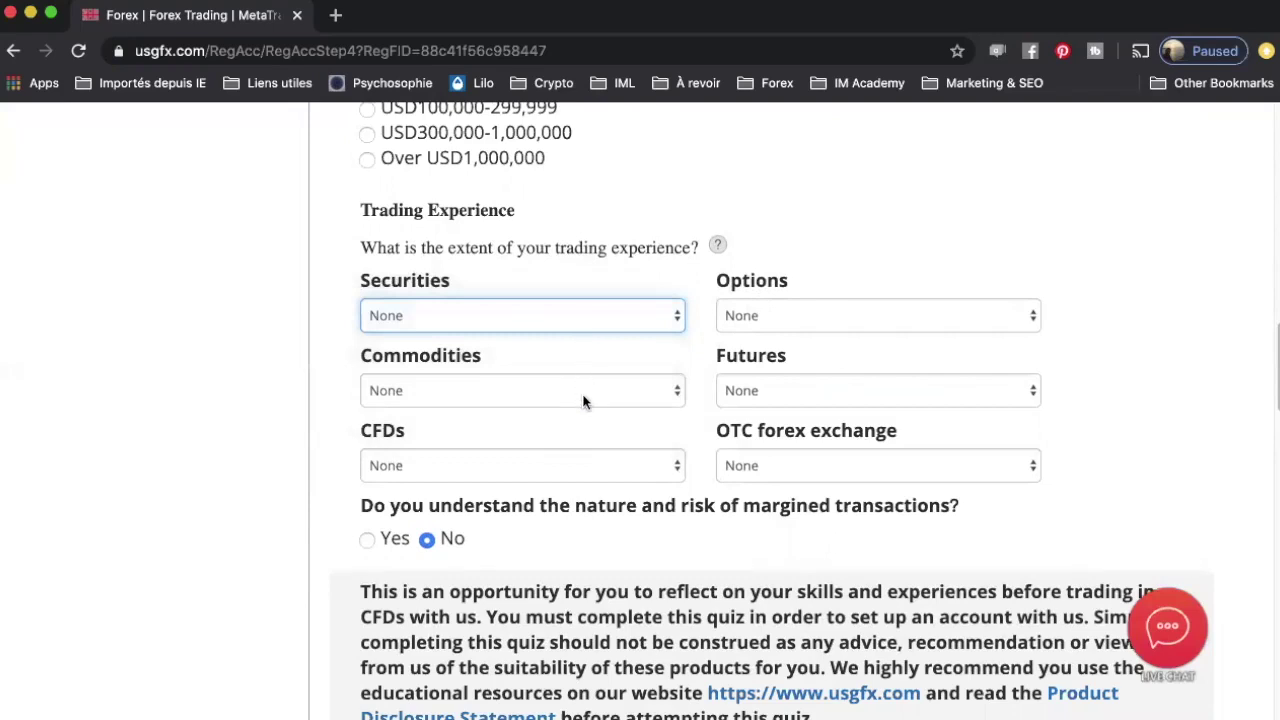
click(811, 468)
click(811, 485)
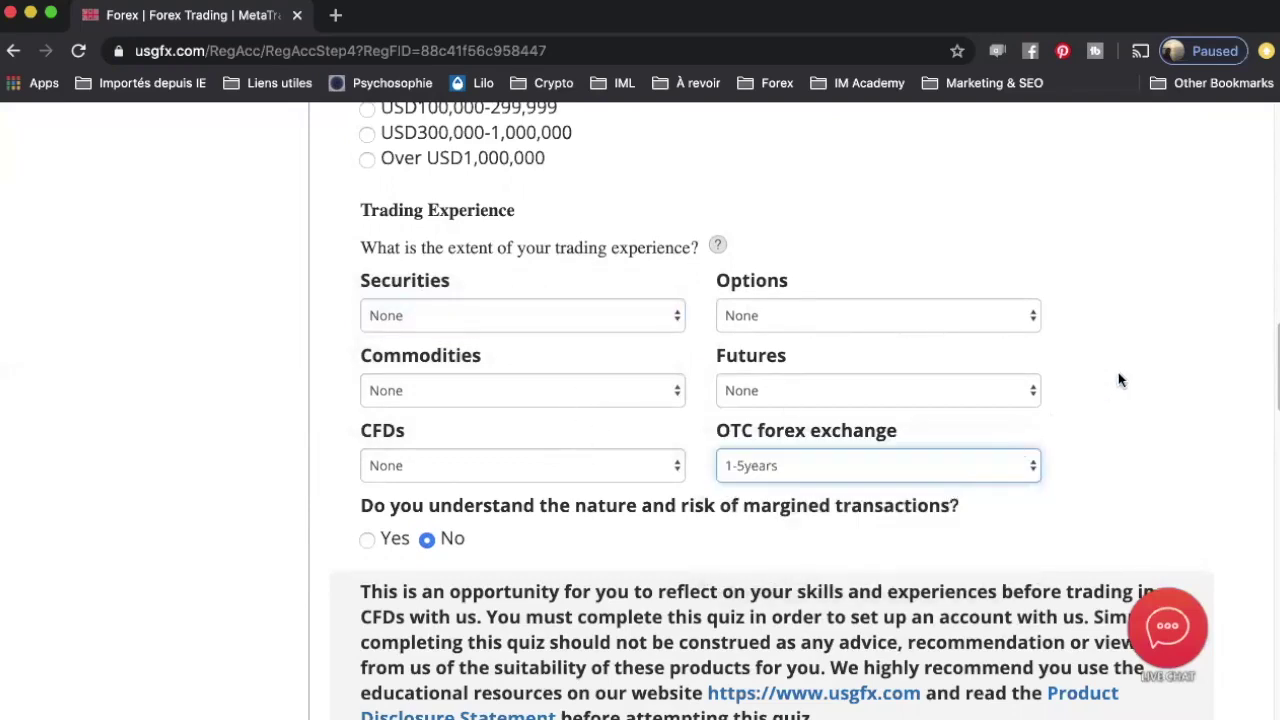
click(805, 388)
click(1128, 288)
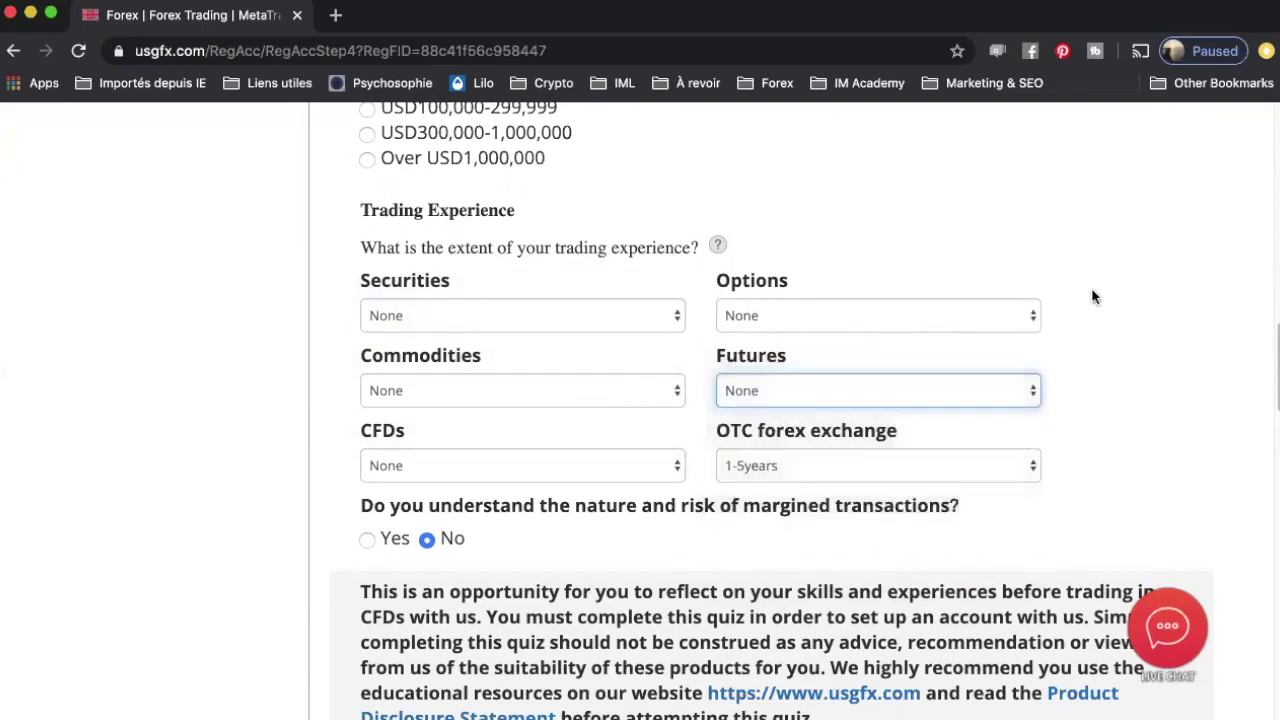
Step: Set Commodities, CFDs and Securities trading experience to 1-5years
click(558, 390)
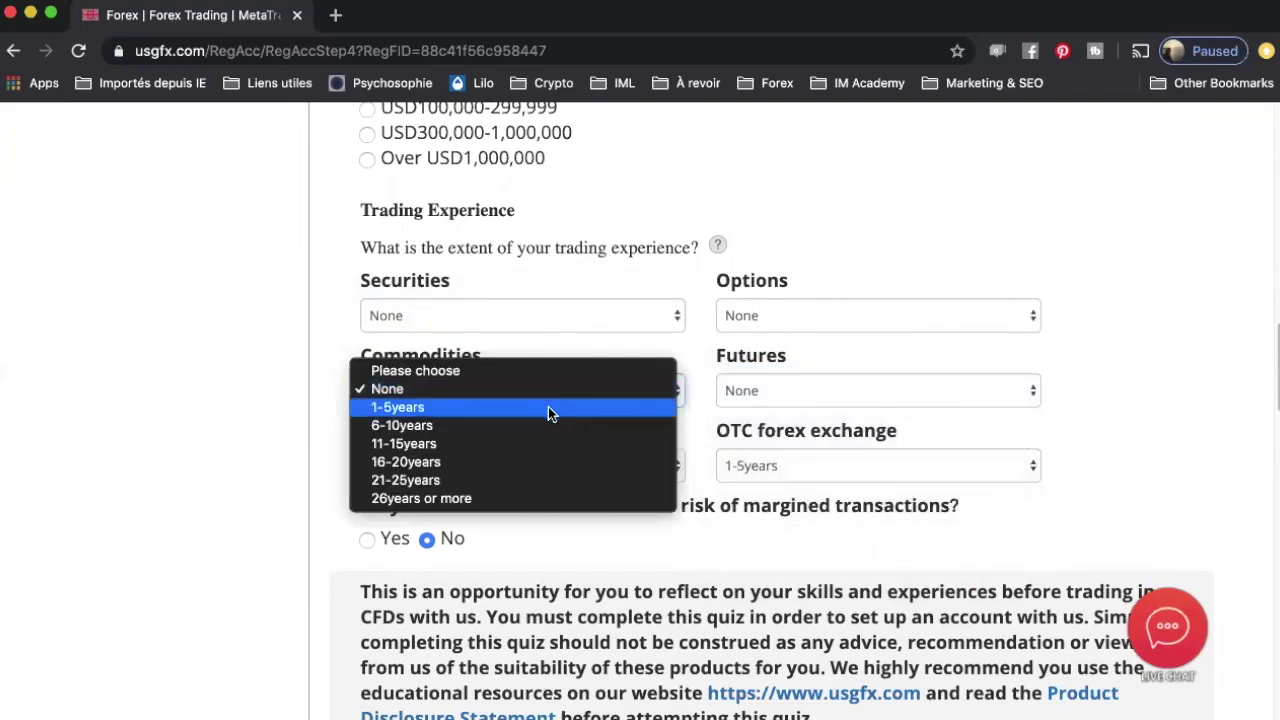
click(548, 407)
click(520, 466)
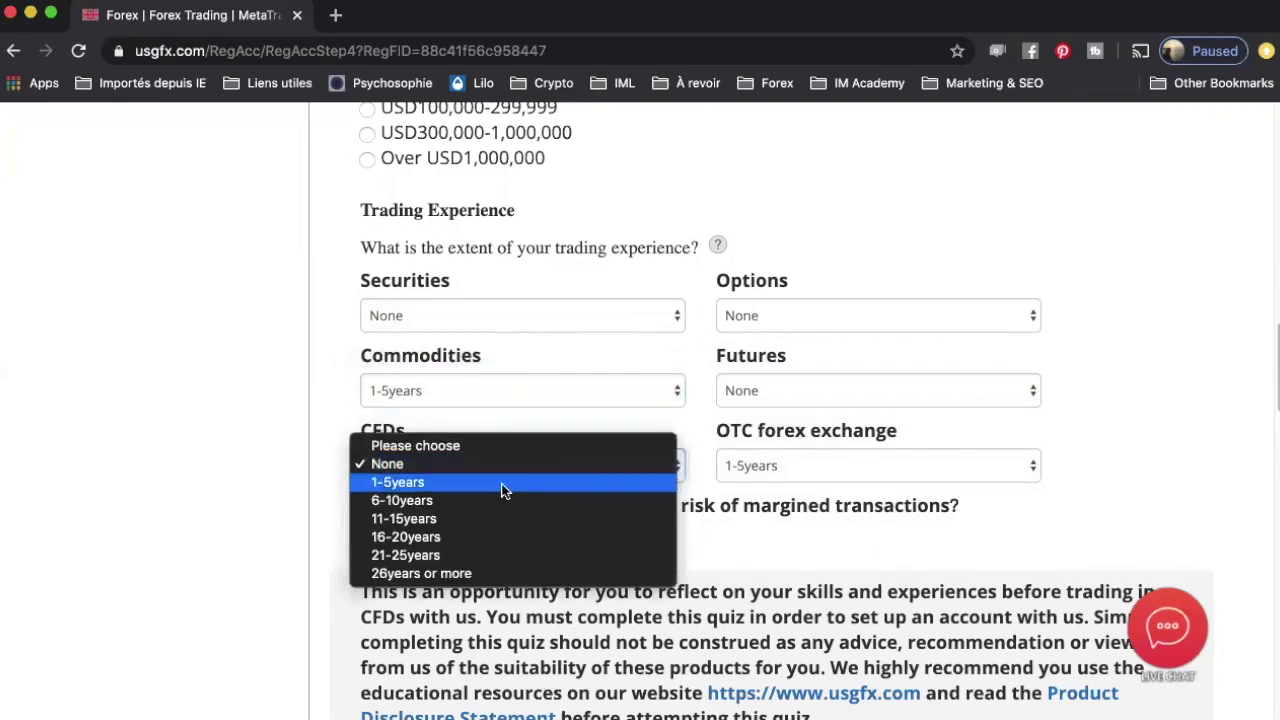
click(463, 482)
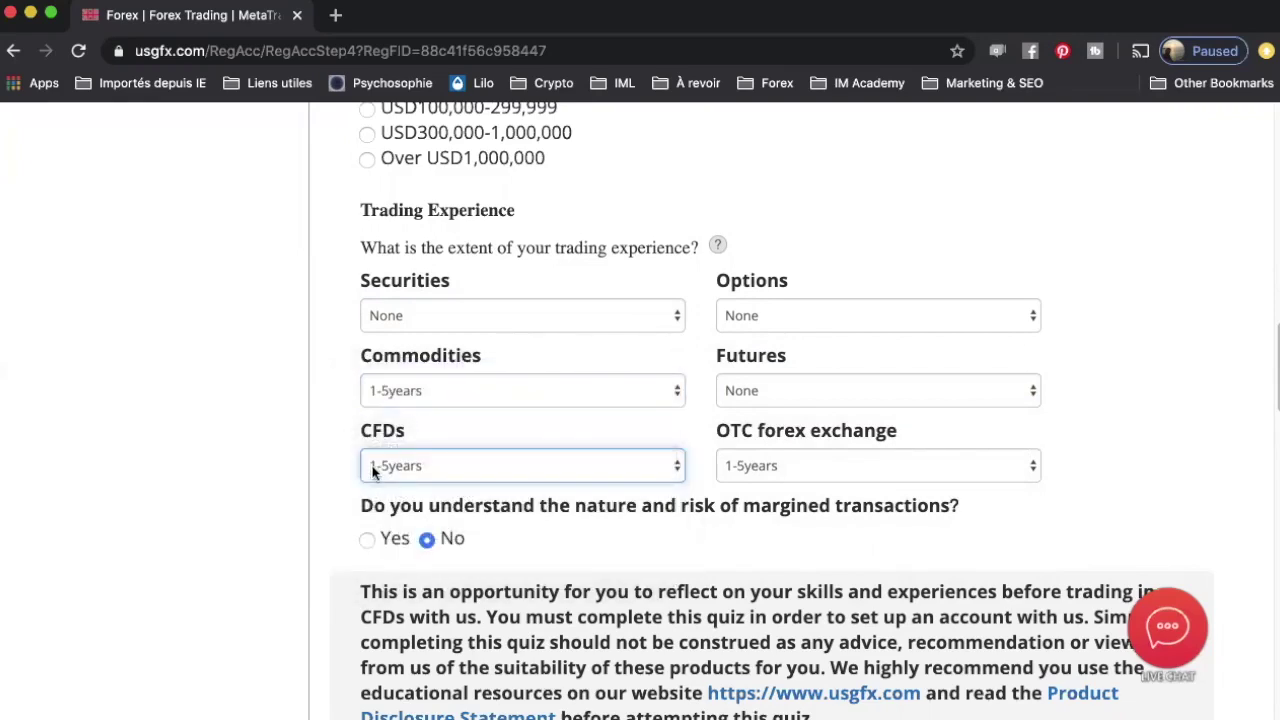
scroll(425, 330, down, 1)
click(427, 291)
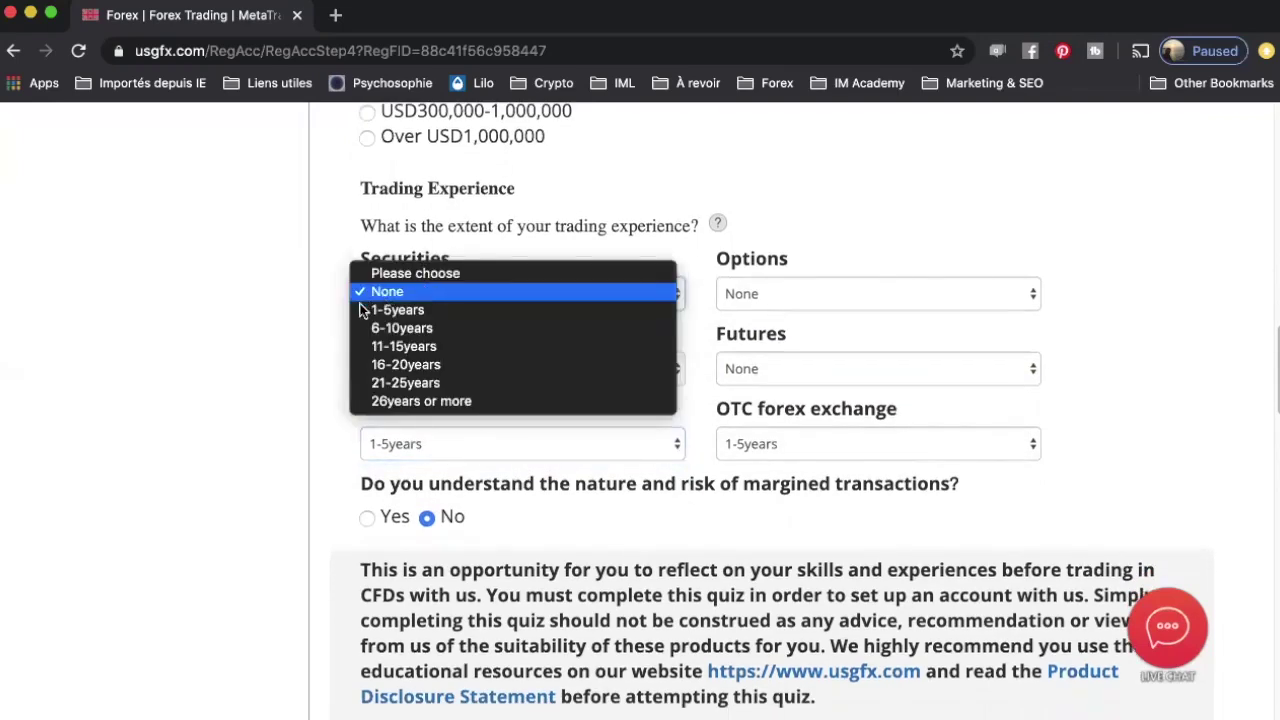
click(369, 220)
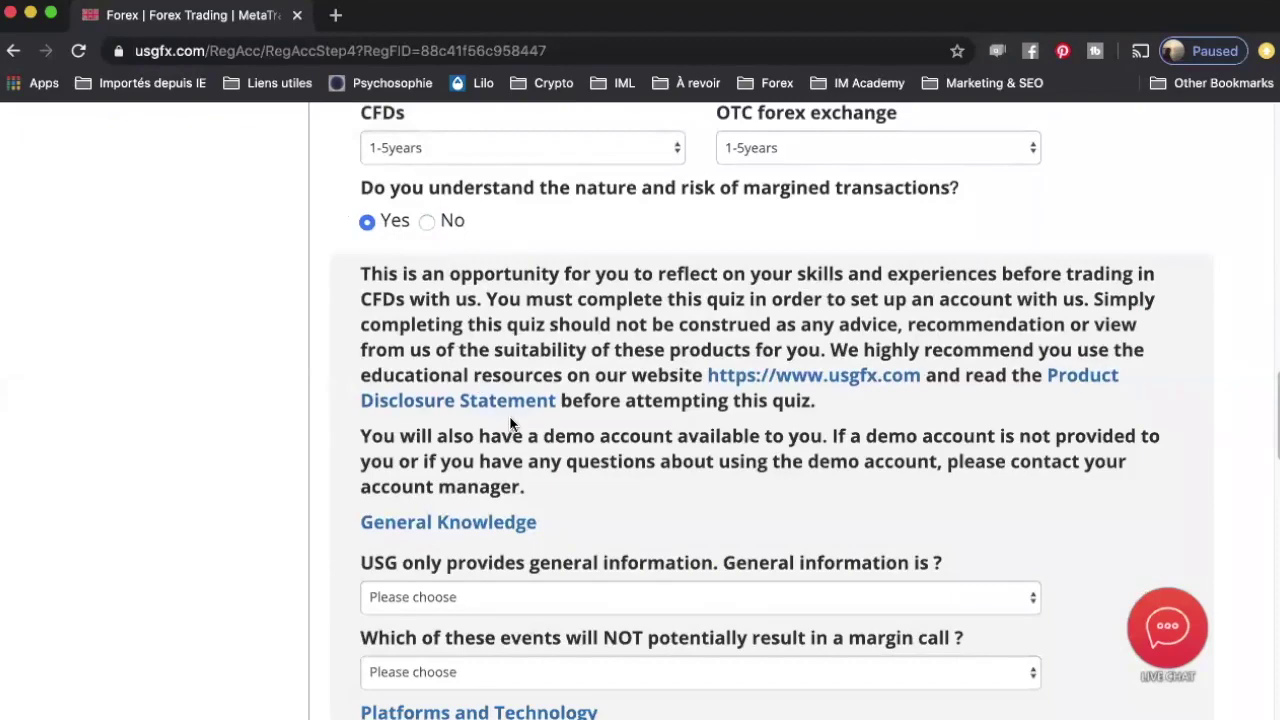
Step: Answer the general-information question with 'News about the market…' and consent to an electronic signature
scroll(510, 425, down, 2)
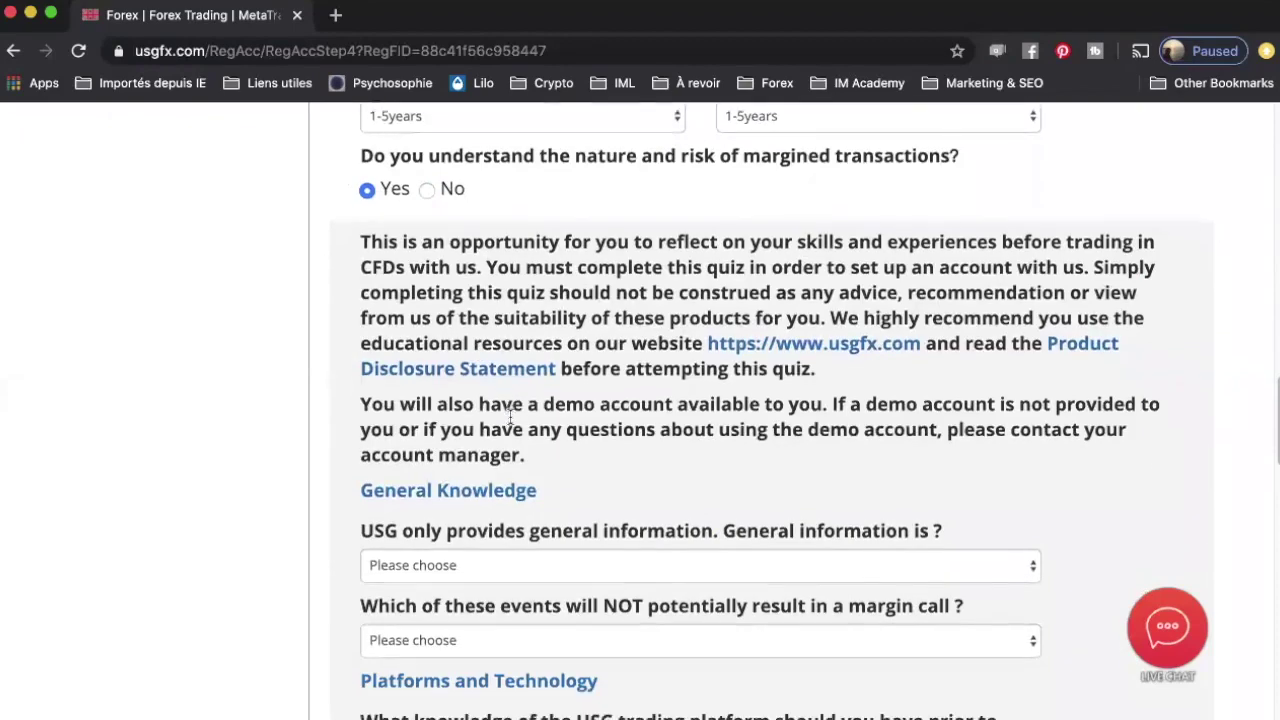
scroll(510, 425, down, 1)
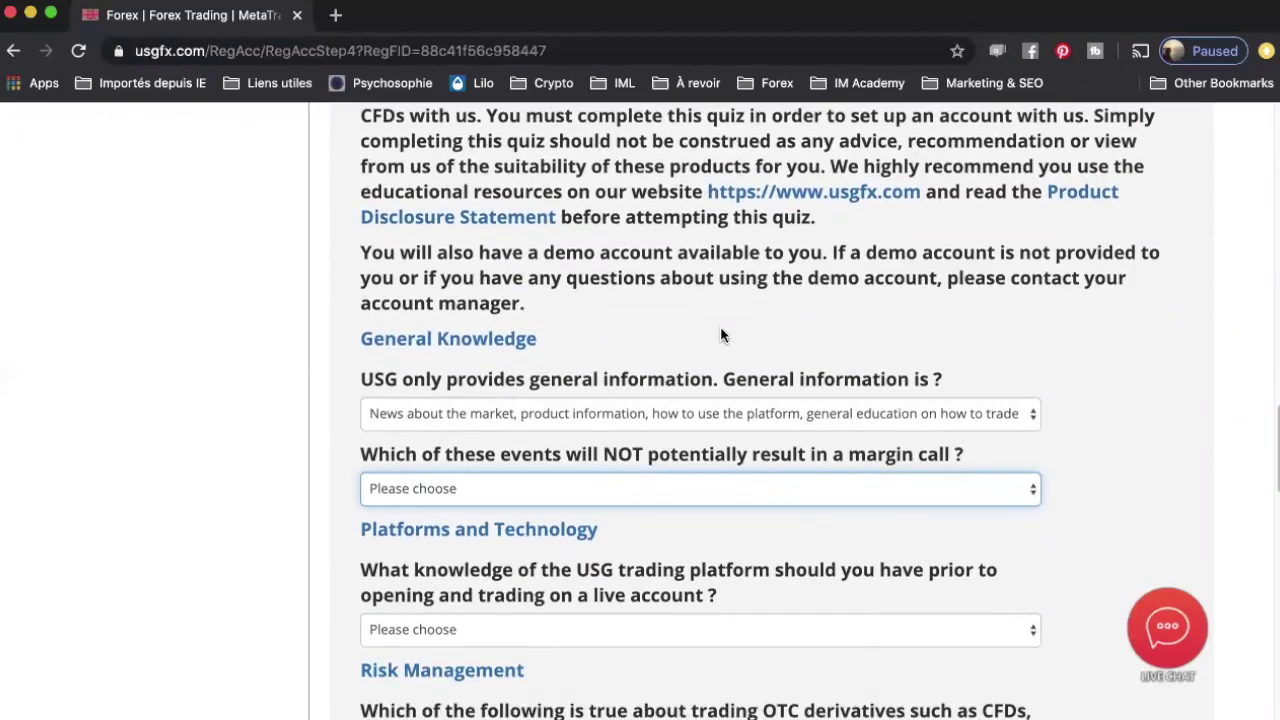
scroll(721, 332, down, 1)
scroll(722, 333, down, 1)
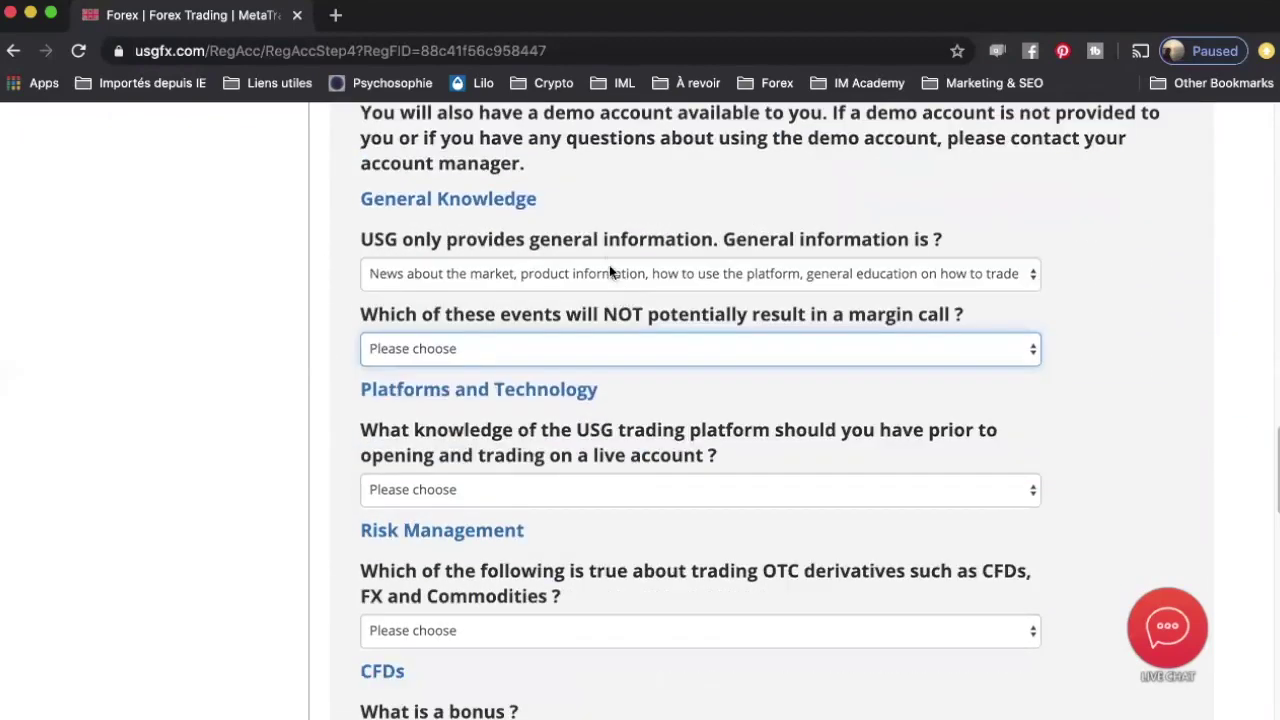
click(613, 277)
click(613, 277)
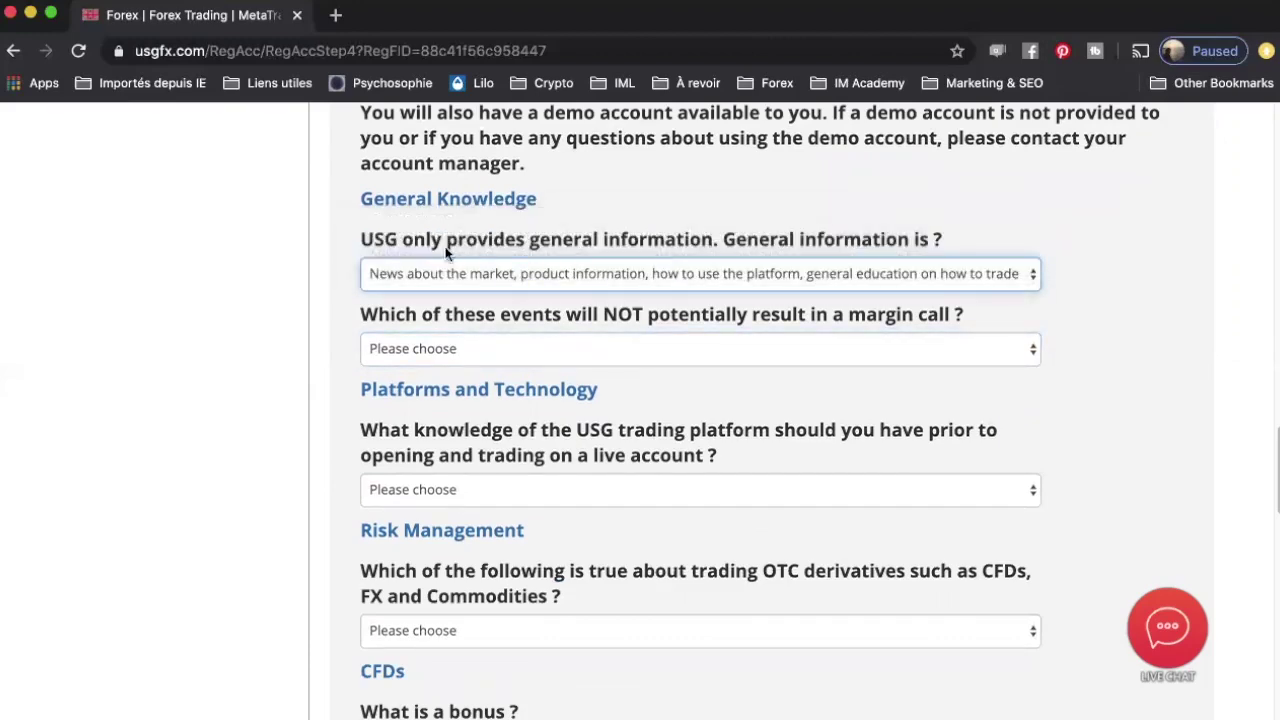
click(485, 276)
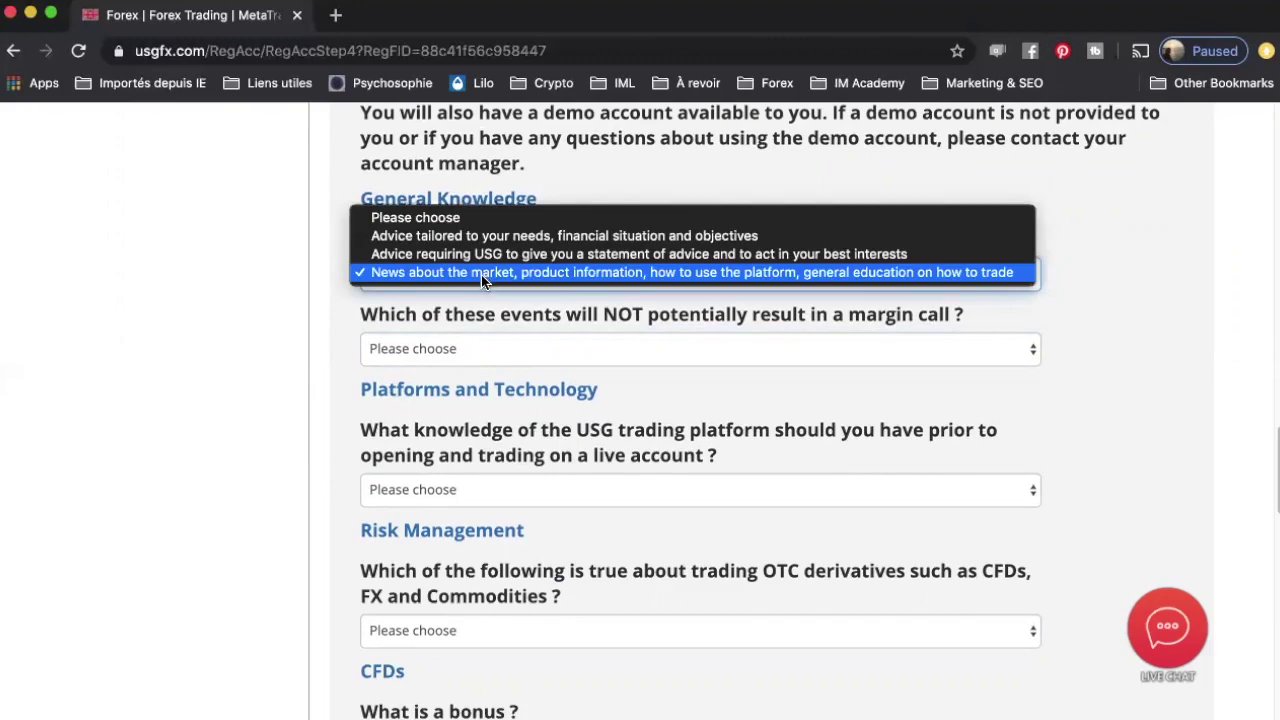
click(481, 274)
scroll(323, 320, down, 15)
click(366, 192)
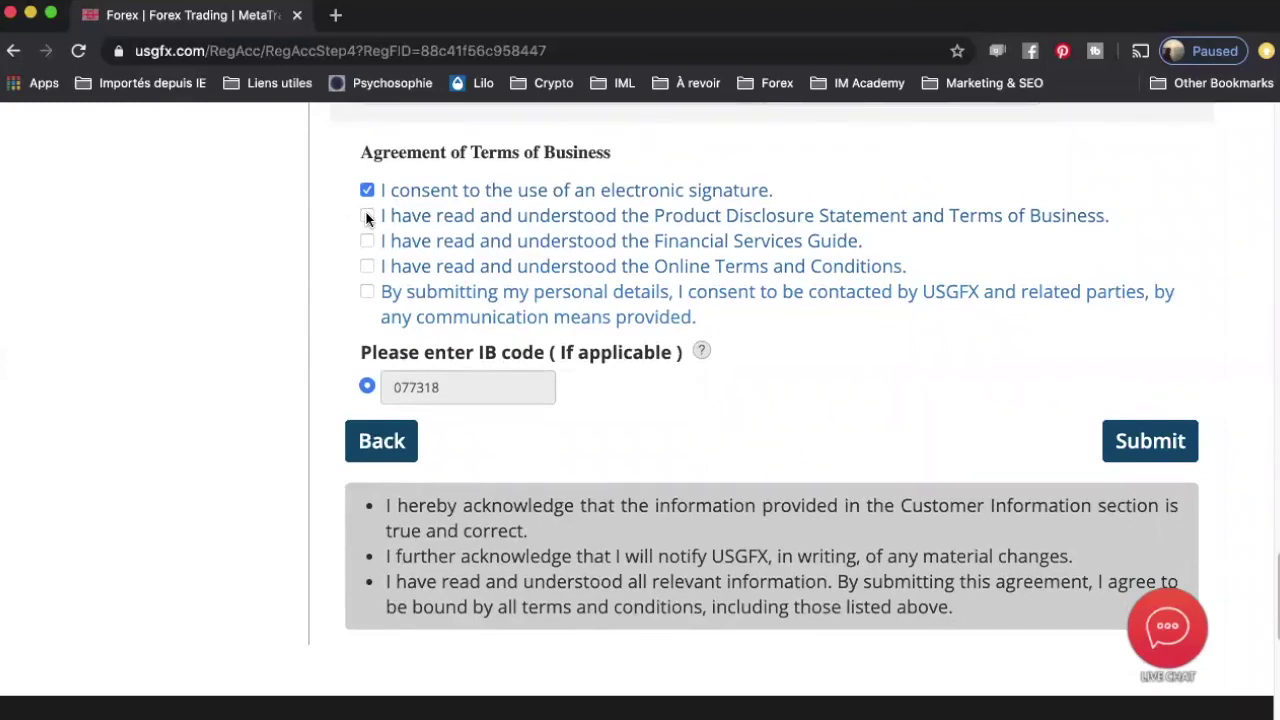
Step: Tick the PDS and Terms, Financial Services Guide, Online Terms and contact-consent agreements
click(367, 217)
click(367, 241)
click(367, 266)
click(367, 291)
Step: Submit the completed account application
scroll(384, 425, down, 1)
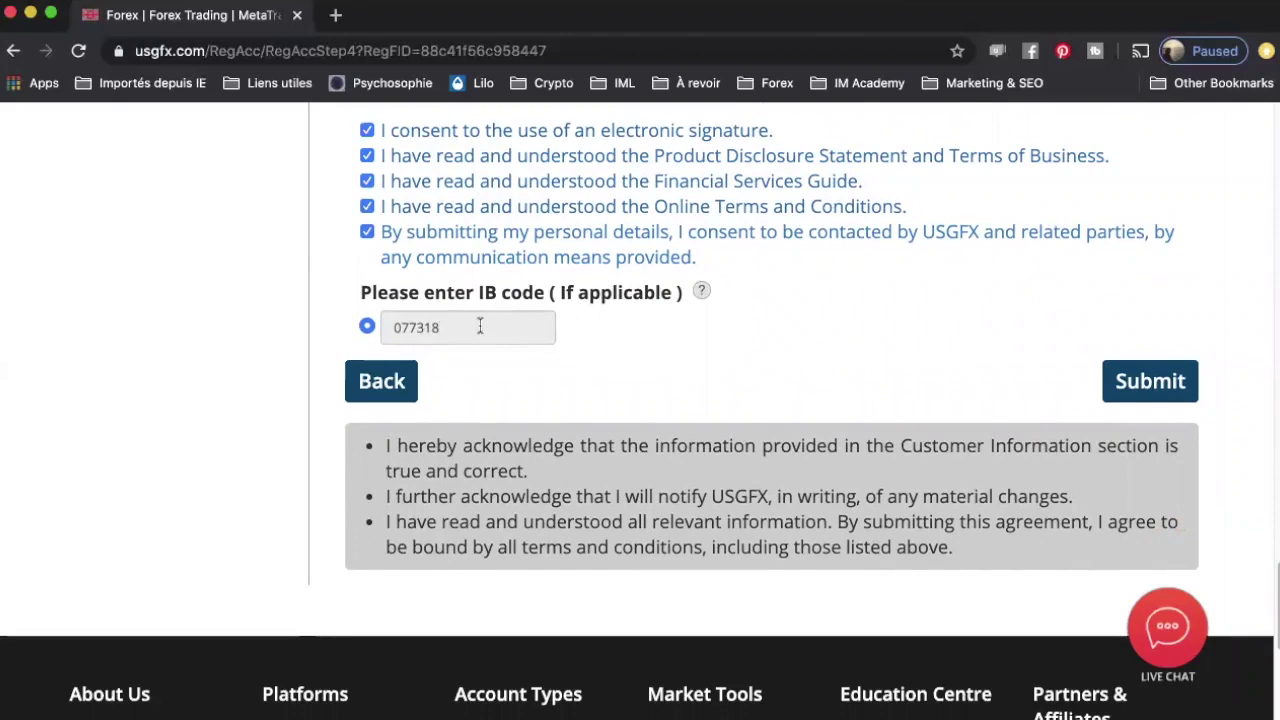
scroll(795, 326, down, 3)
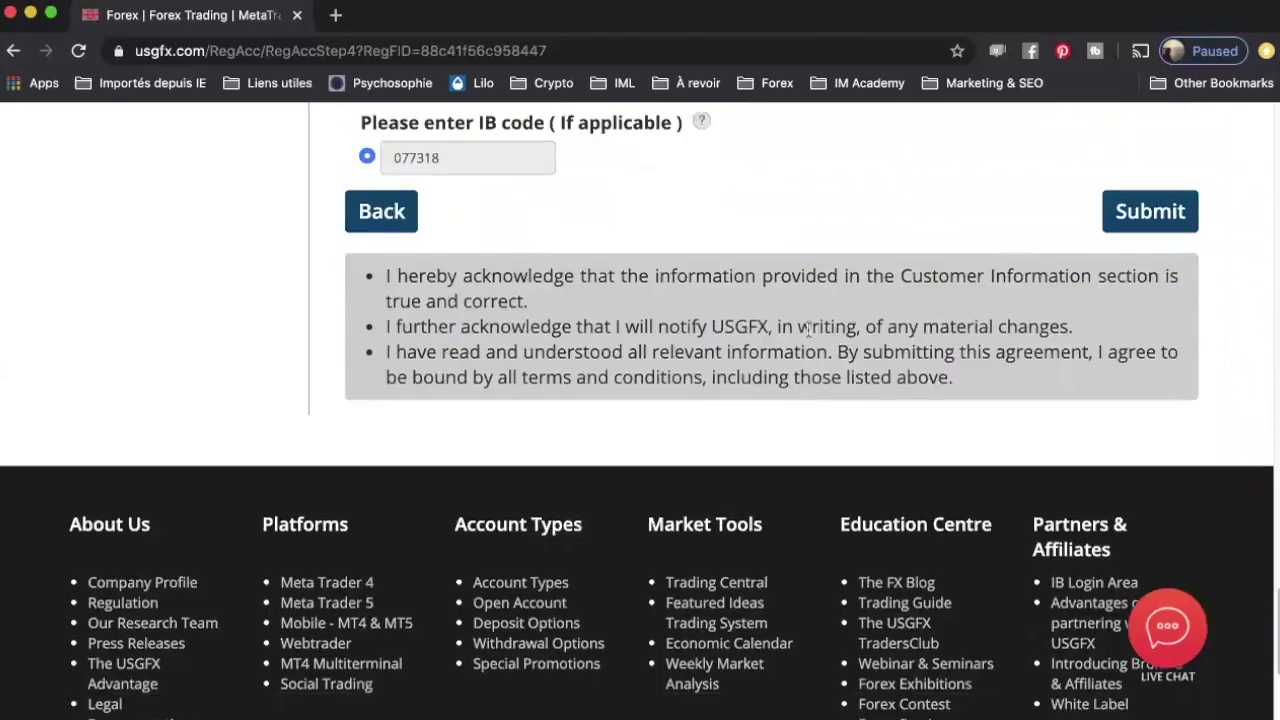
scroll(1000, 280, up, 1)
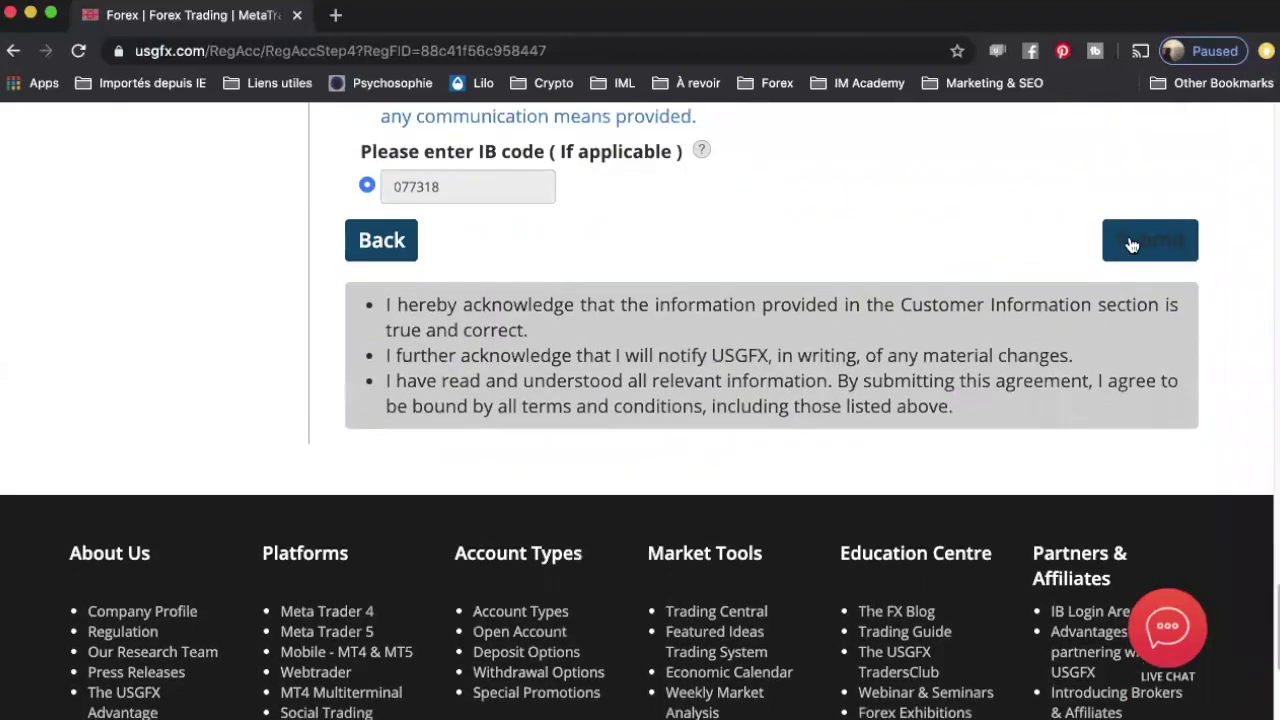
click(1132, 250)
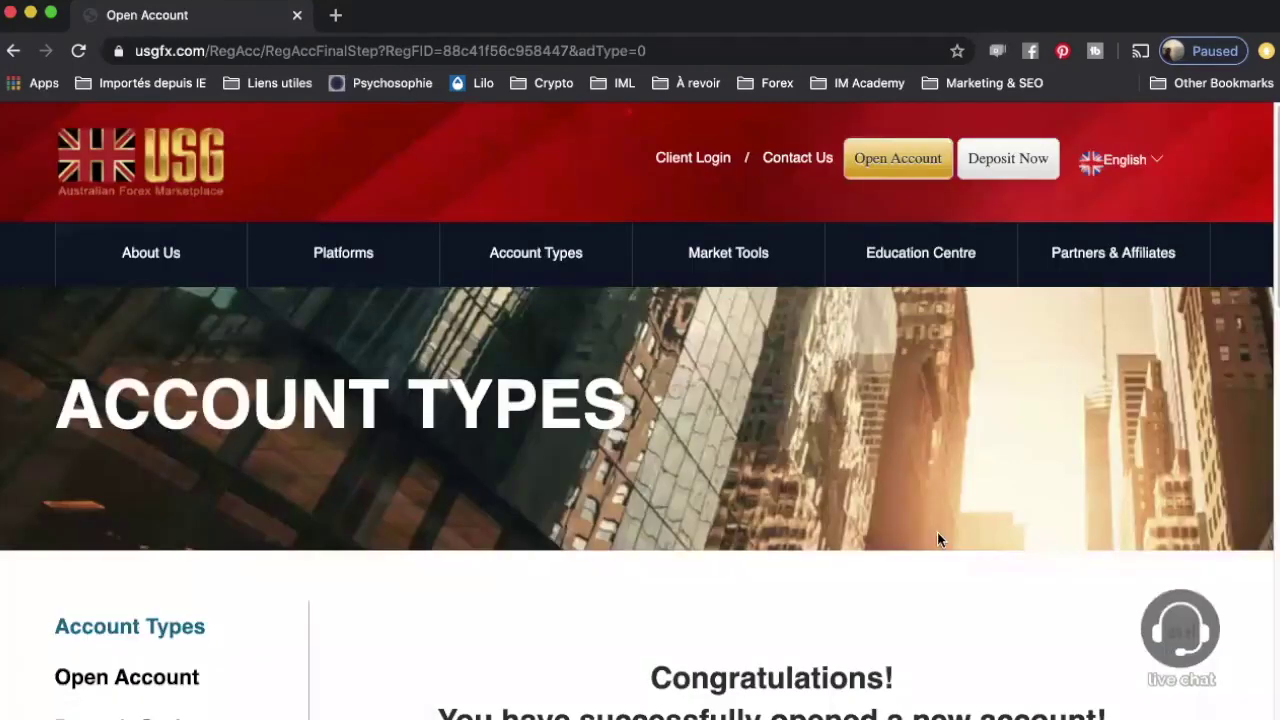
Step: Scroll down the Congratulations page to the Fund your account and Upload your ID steps
scroll(937, 532, down, 3)
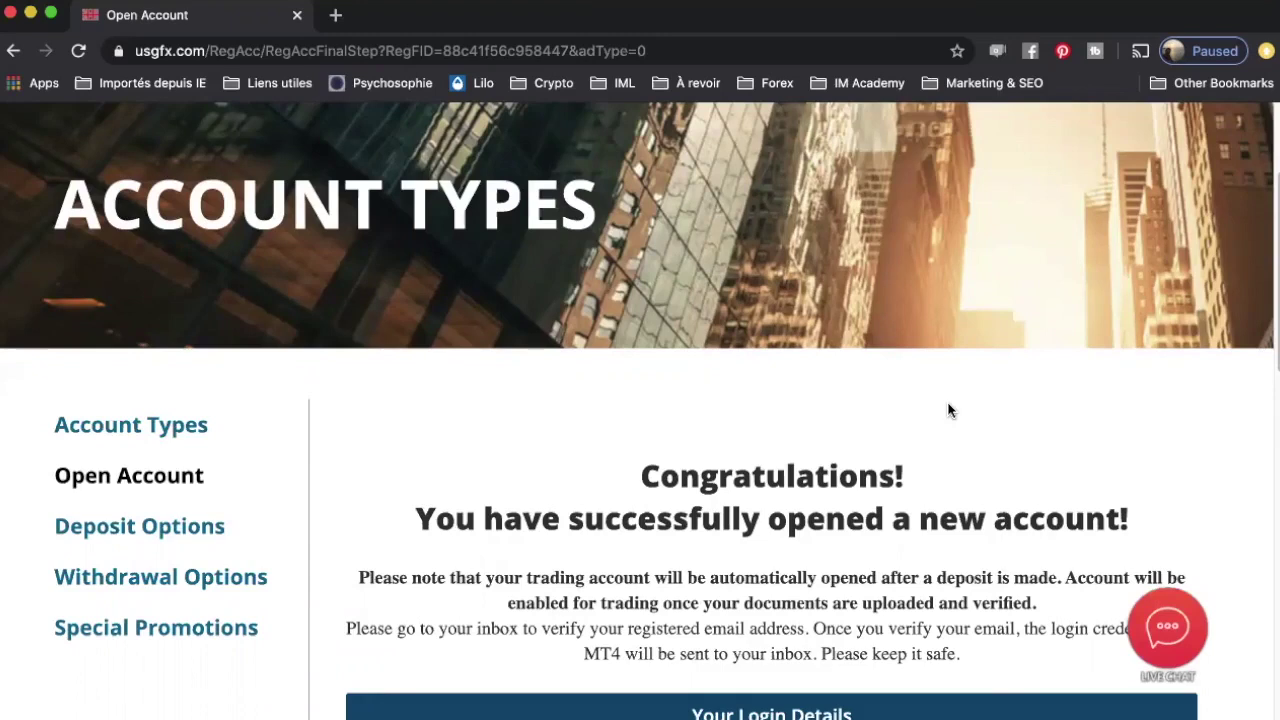
scroll(997, 426, down, 1)
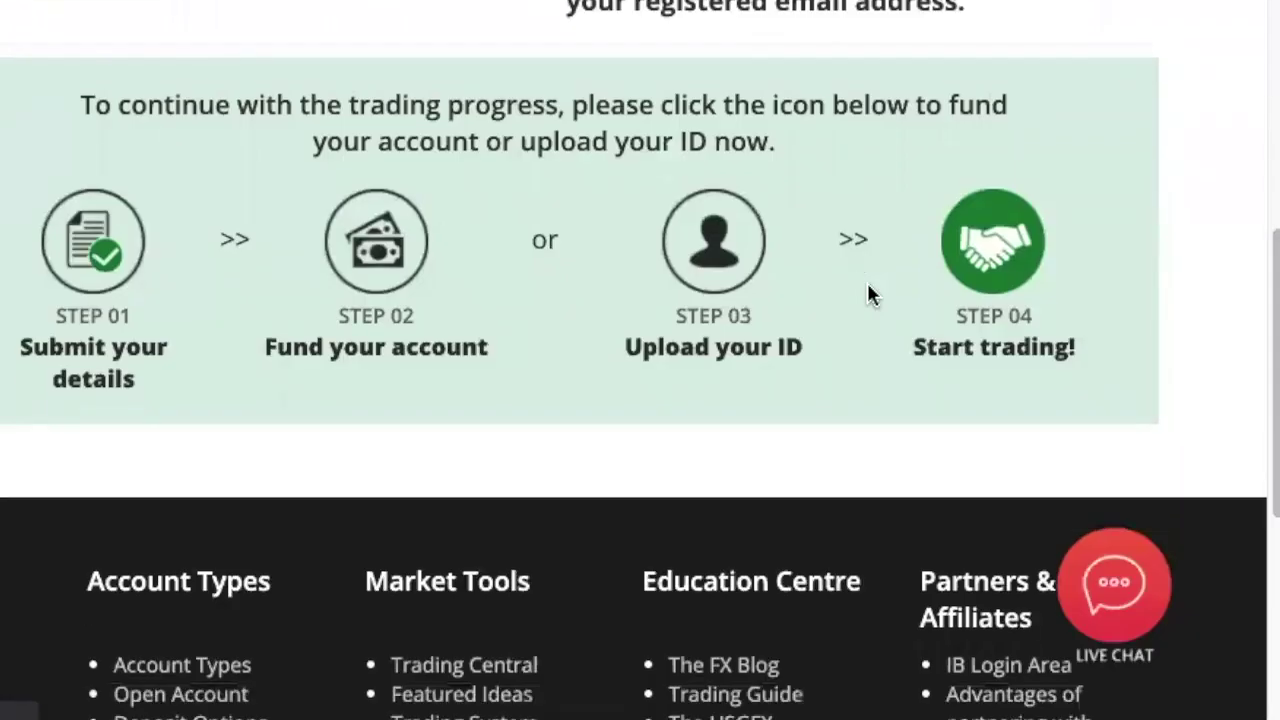
scroll(868, 284, down, 1)
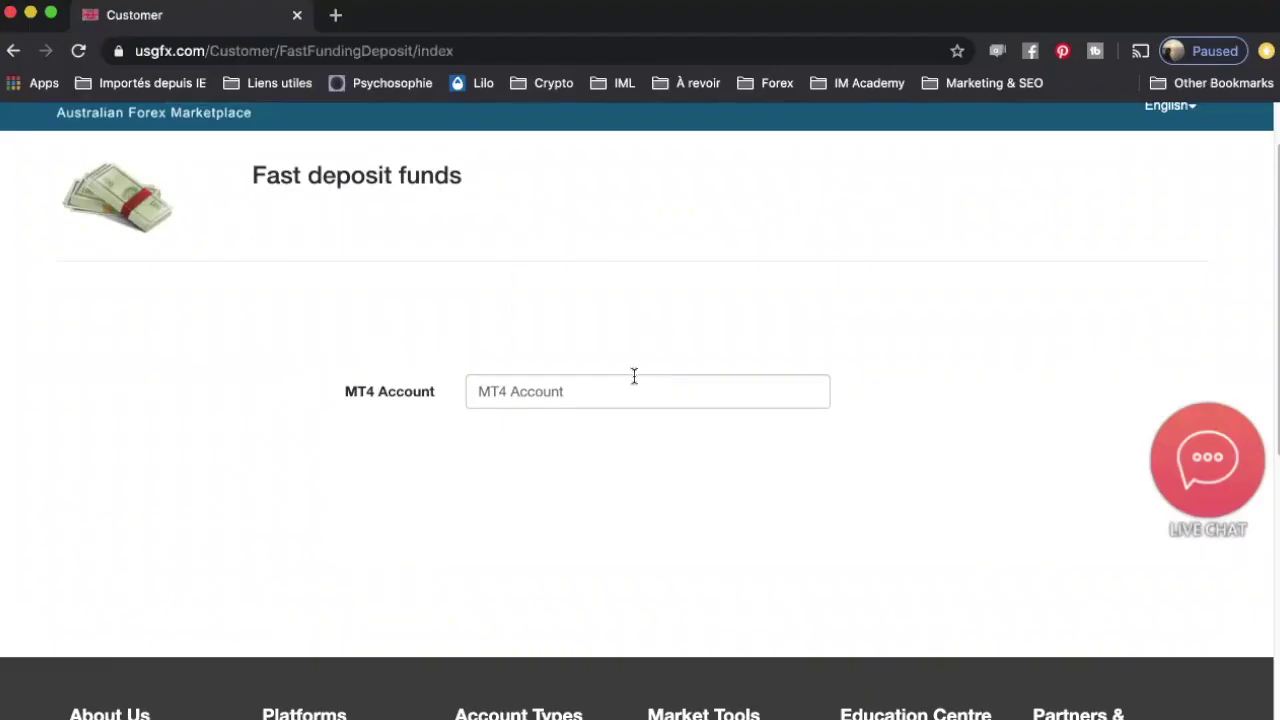
Step: Begin entering the MT4 account number on the Fast deposit funds page
click(622, 387)
scroll(912, 552, down, 1)
scroll(906, 543, down, 5)
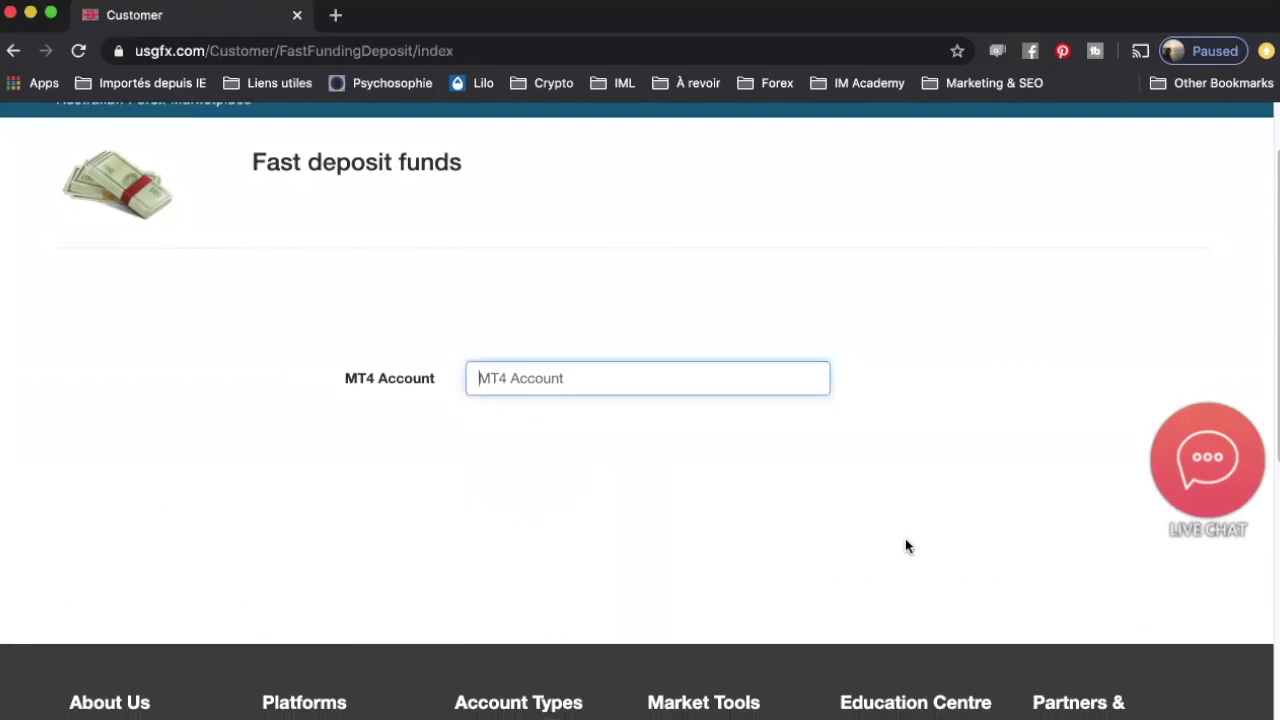
scroll(843, 514, up, 6)
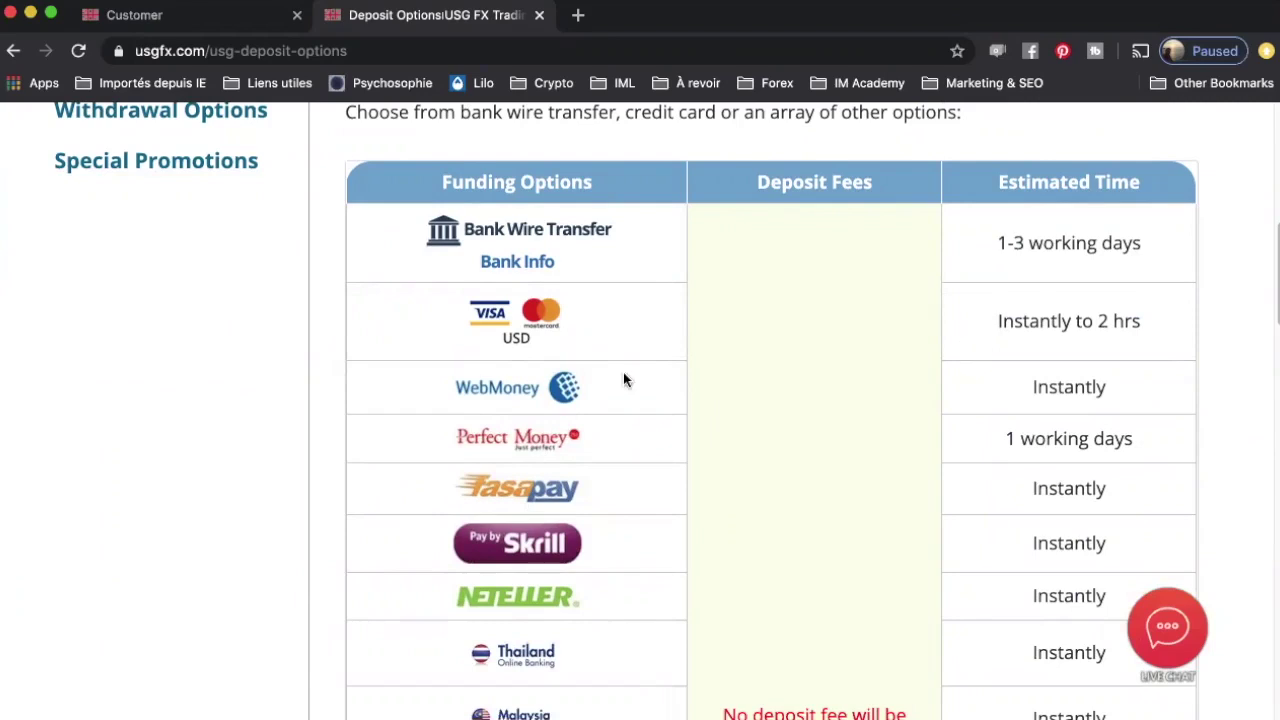
scroll(635, 365, down, 1)
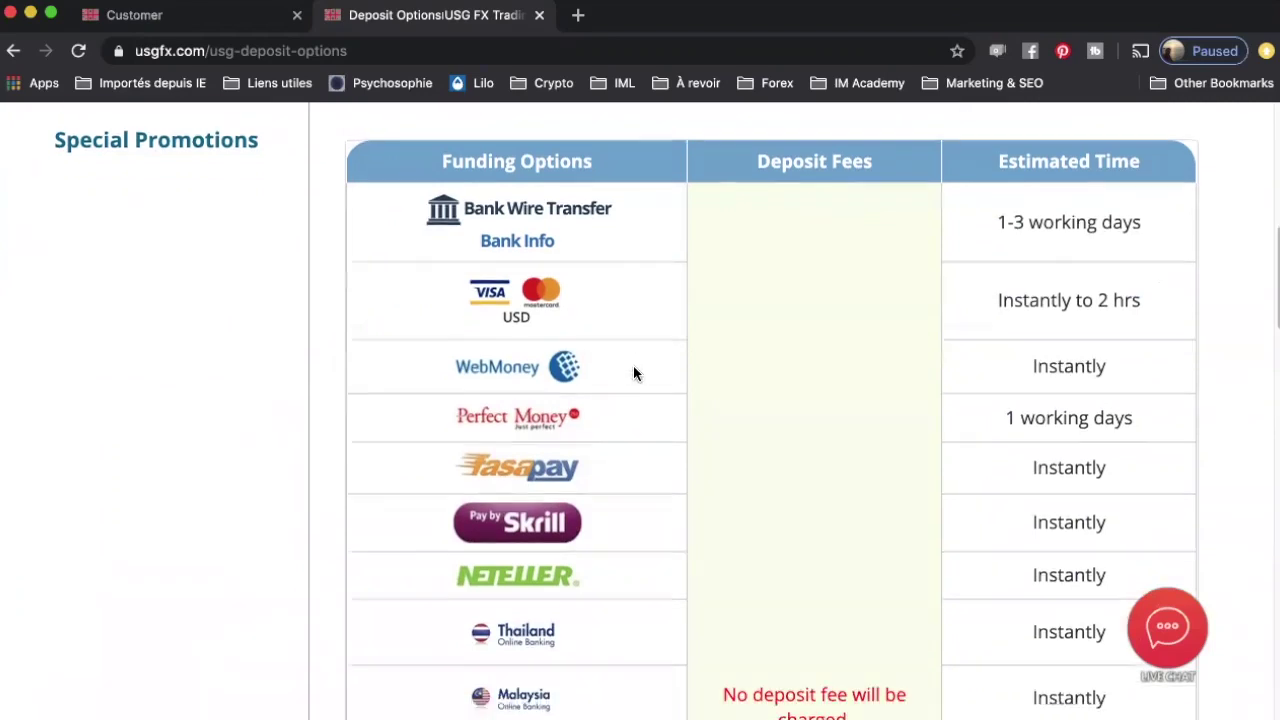
drag(484, 204, 651, 224)
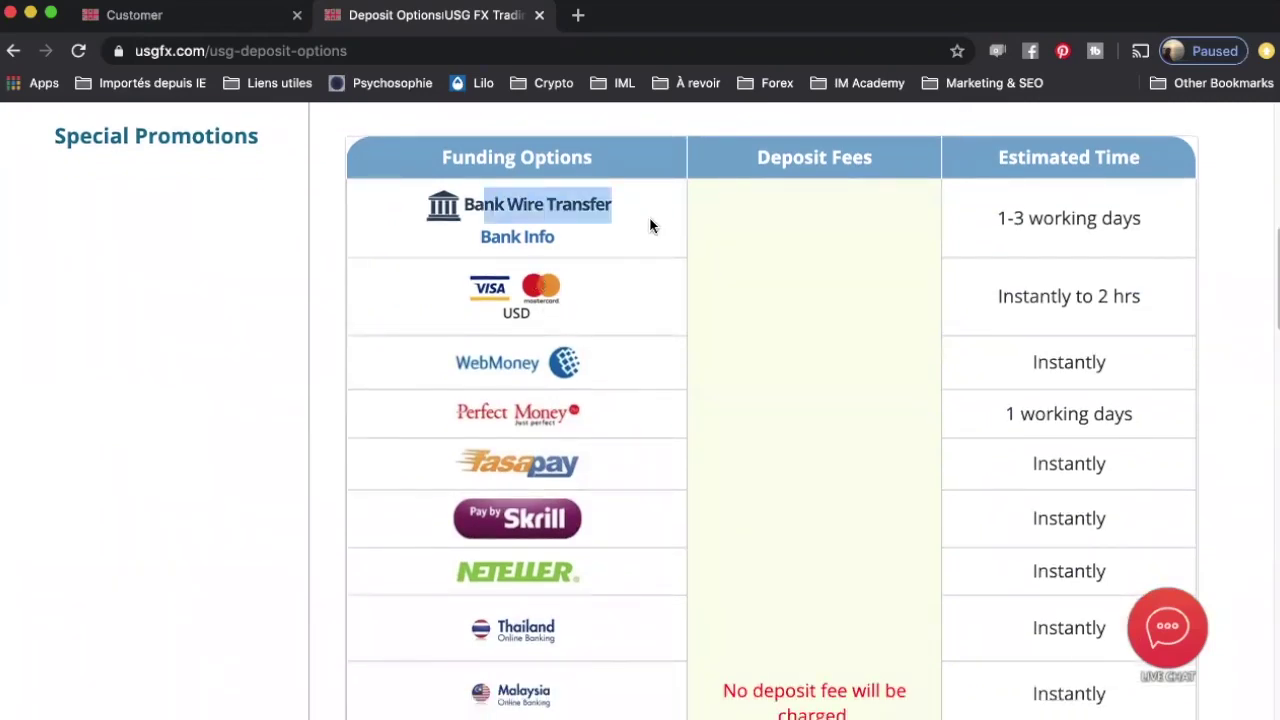
click(639, 243)
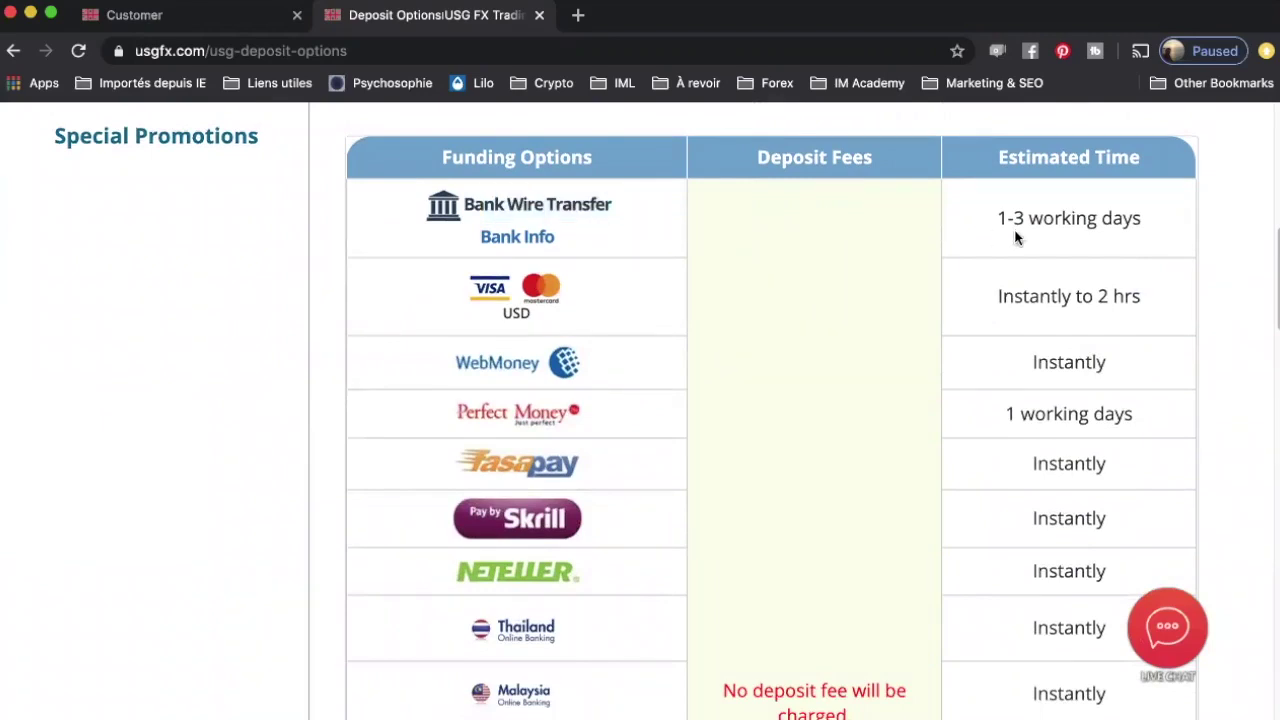
scroll(554, 287, down, 2)
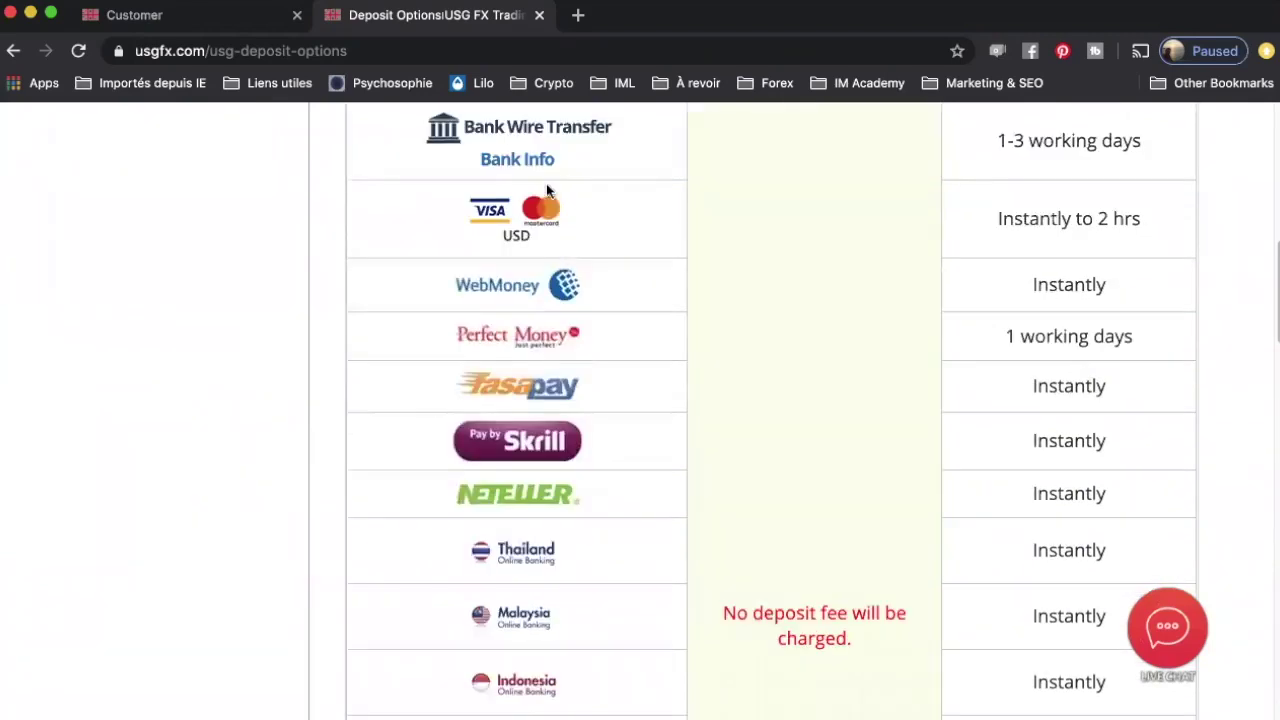
drag(997, 218, 1044, 236)
scroll(605, 228, down, 2)
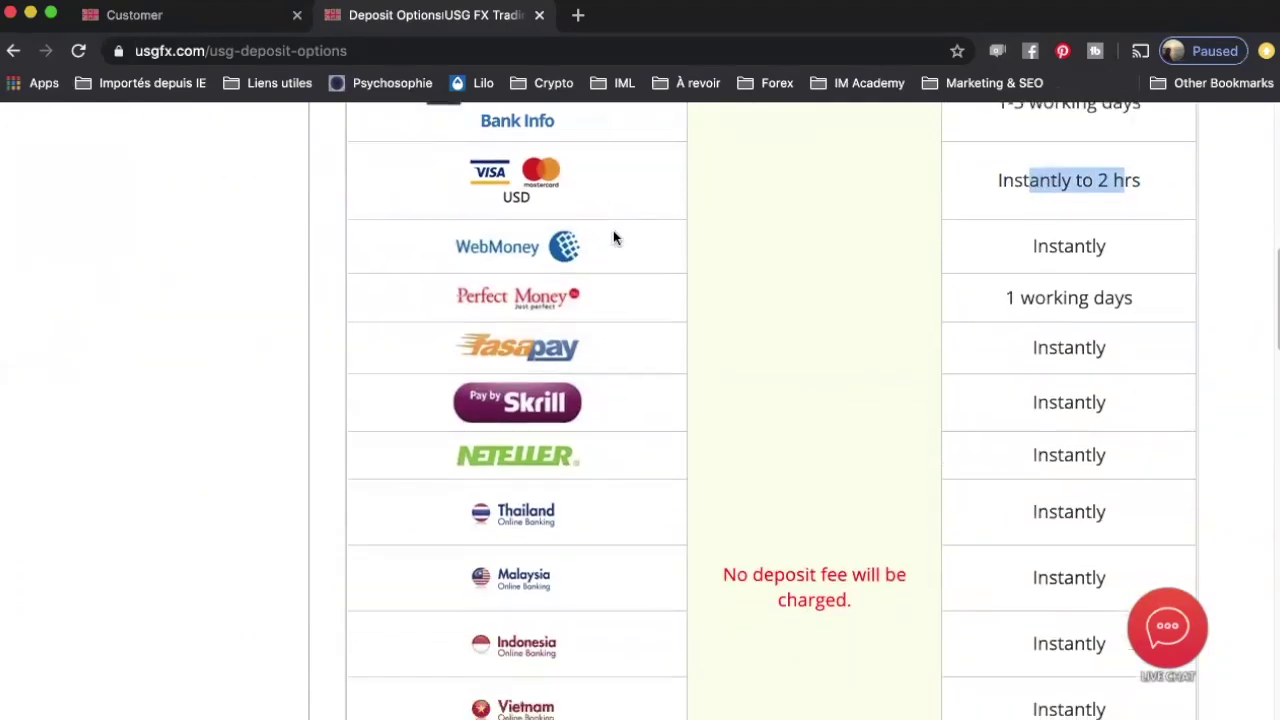
scroll(613, 237, down, 2)
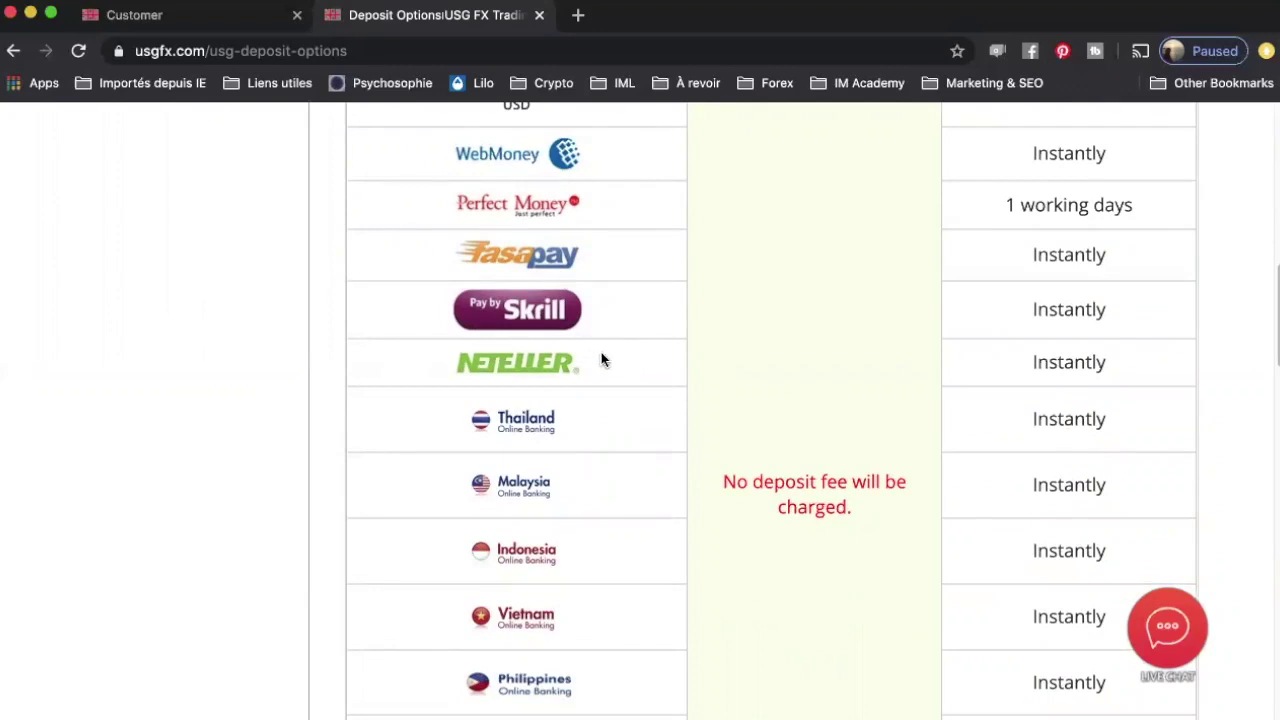
scroll(550, 362, down, 2)
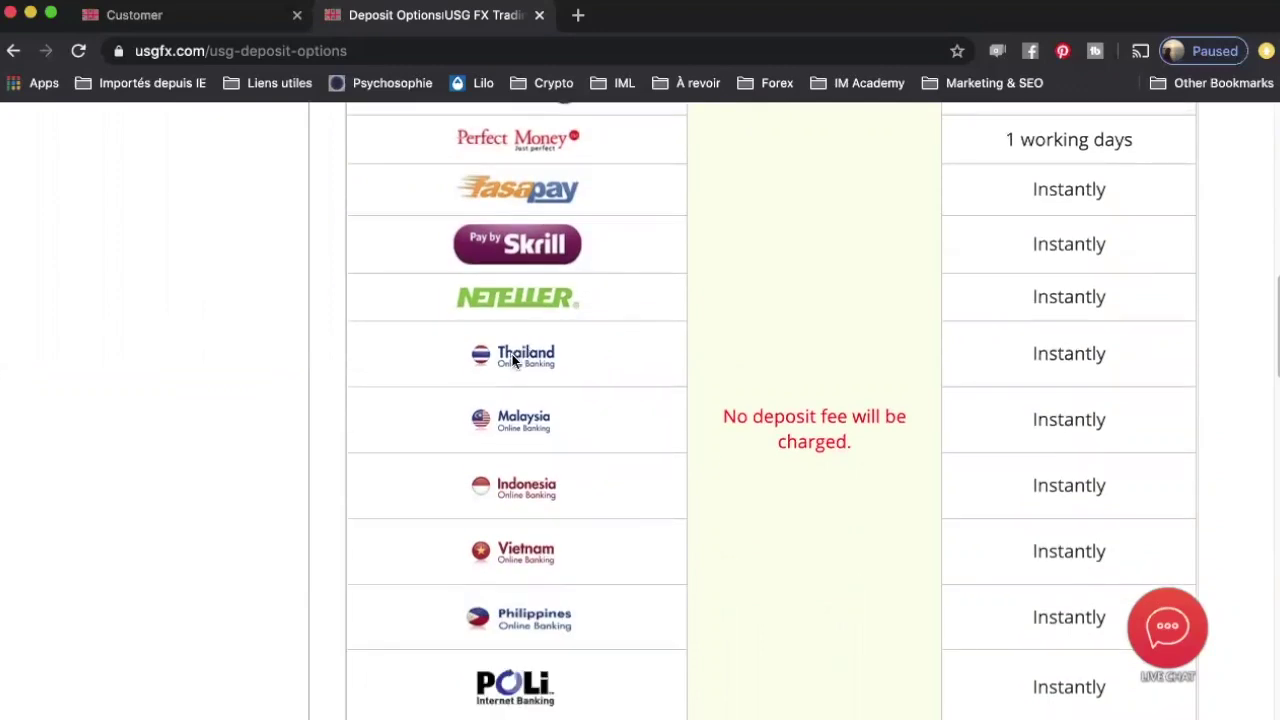
scroll(610, 420, down, 4)
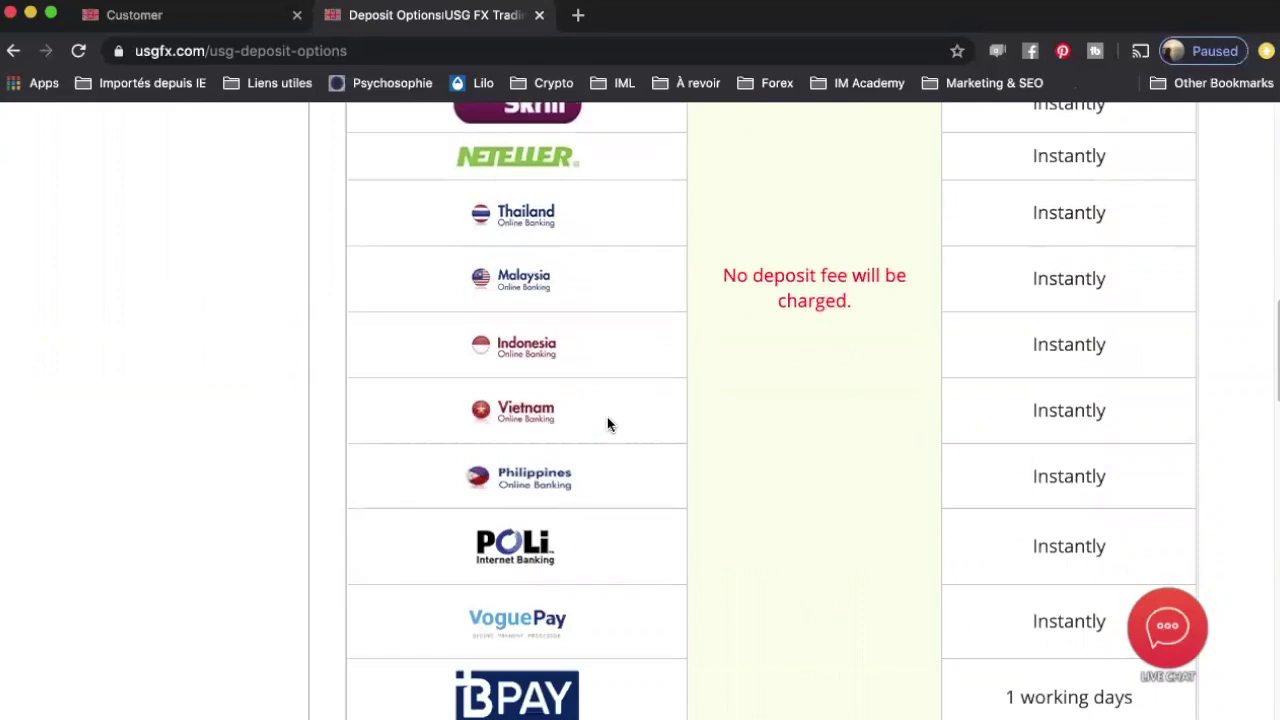
scroll(601, 424, down, 7)
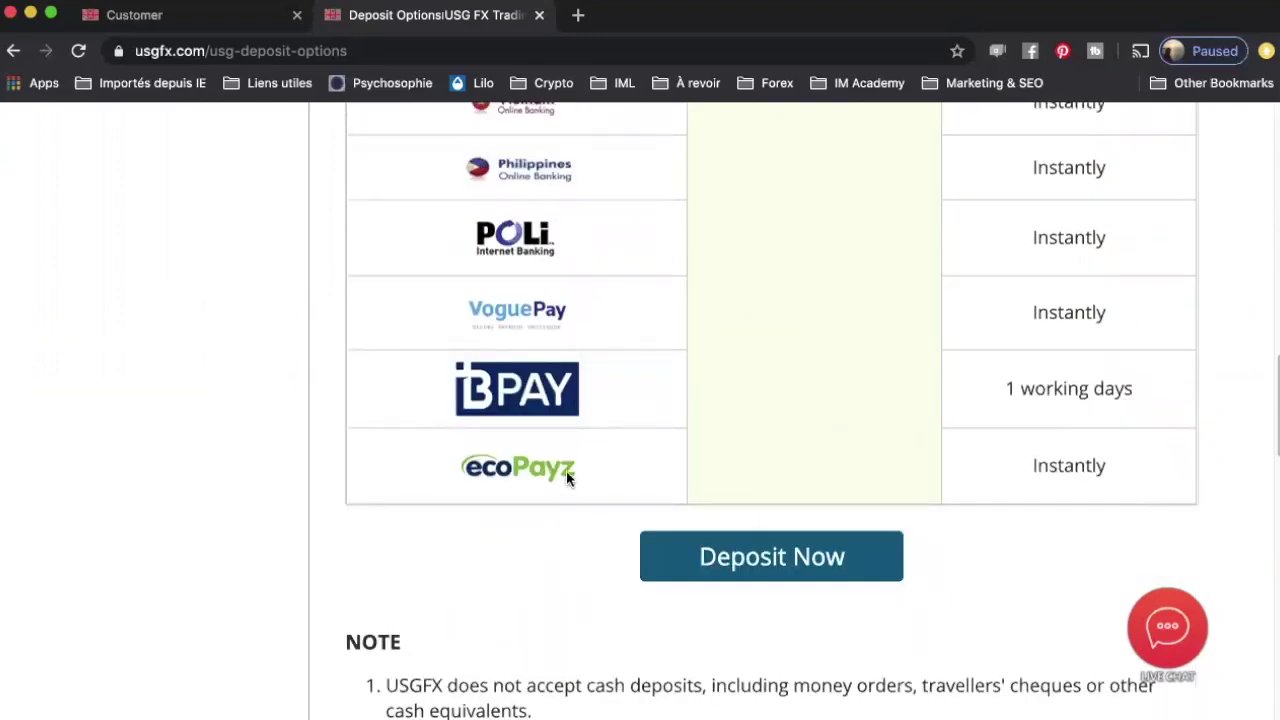
scroll(564, 386, up, 2)
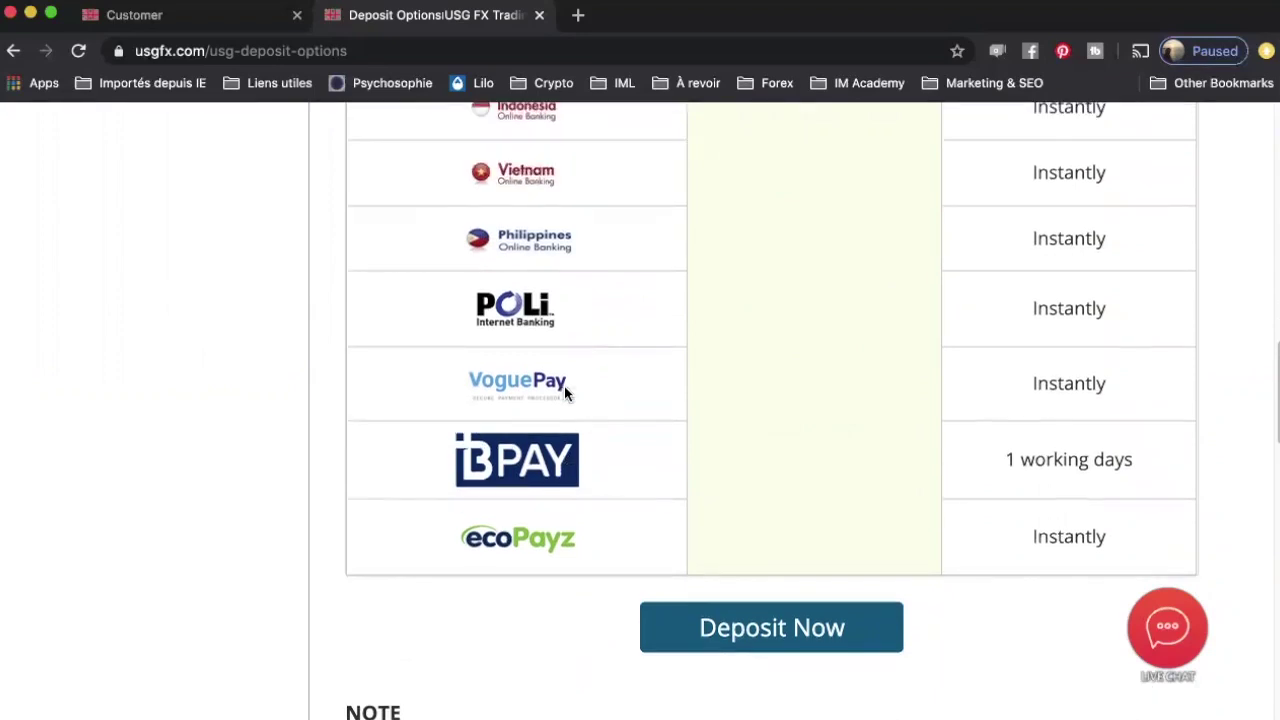
scroll(564, 386, down, 2)
scroll(564, 386, down, 3)
scroll(564, 386, up, 13)
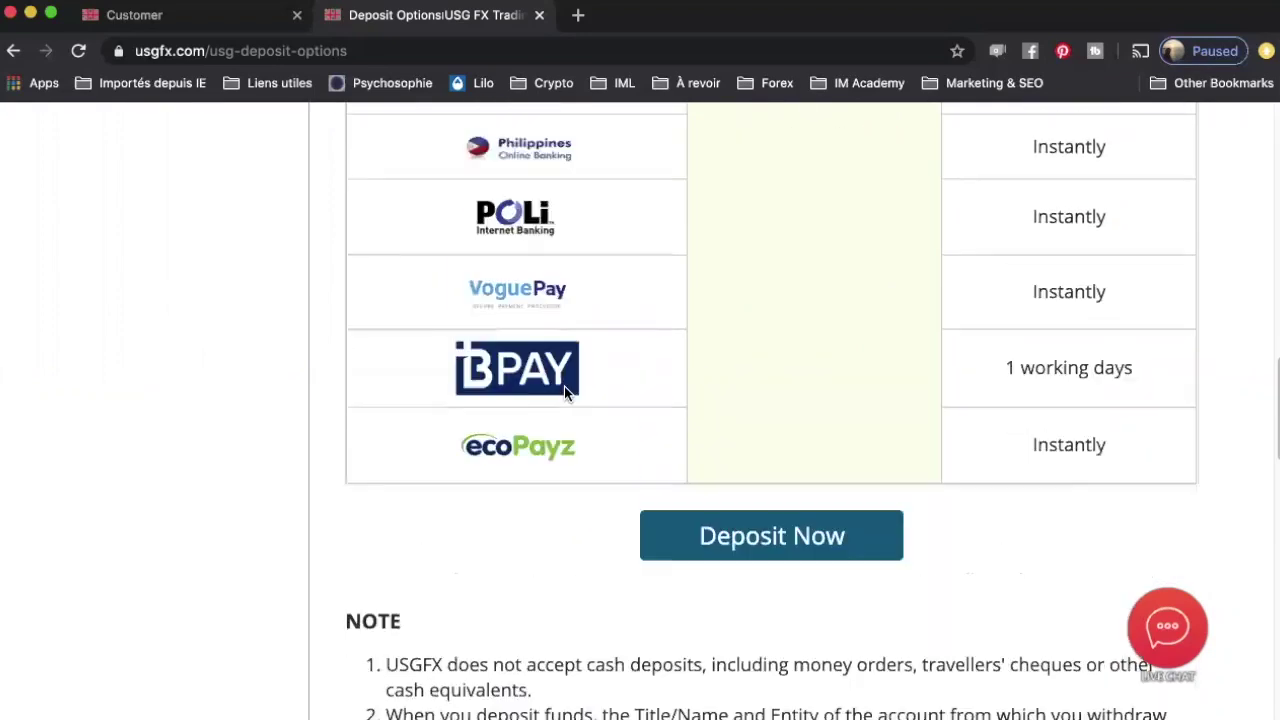
scroll(564, 390, up, 5)
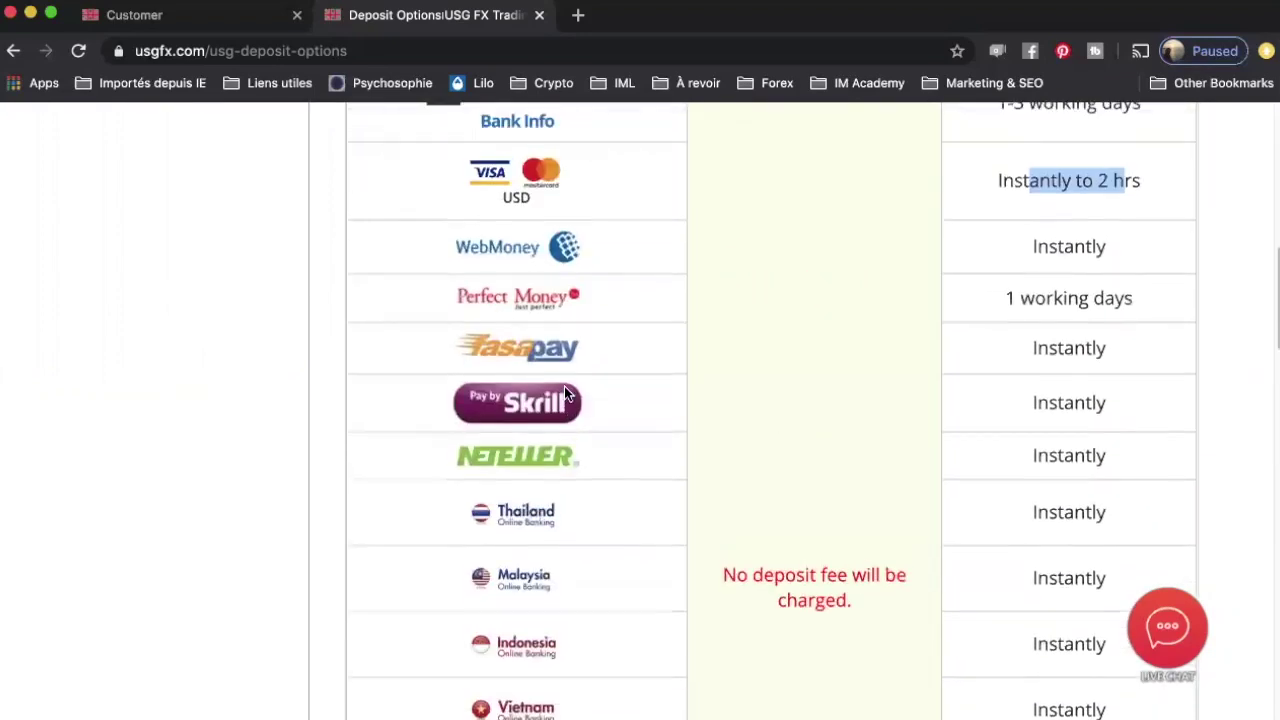